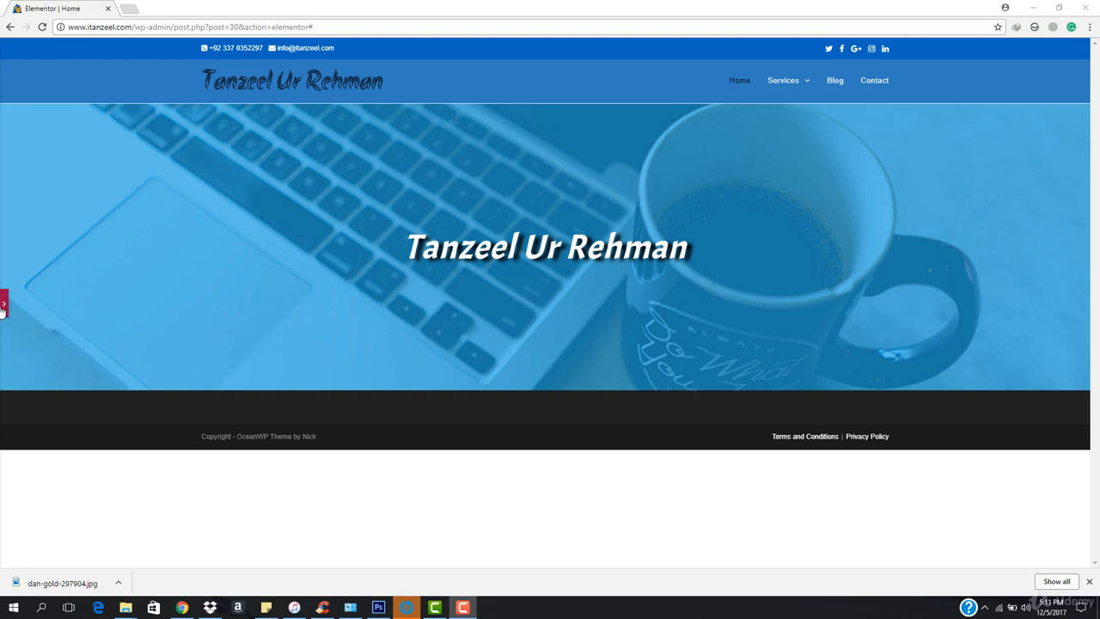
Step: Place an Image widget above the hero section's heading and set its image size to Thumbnail - 150 x 150
click(3, 305)
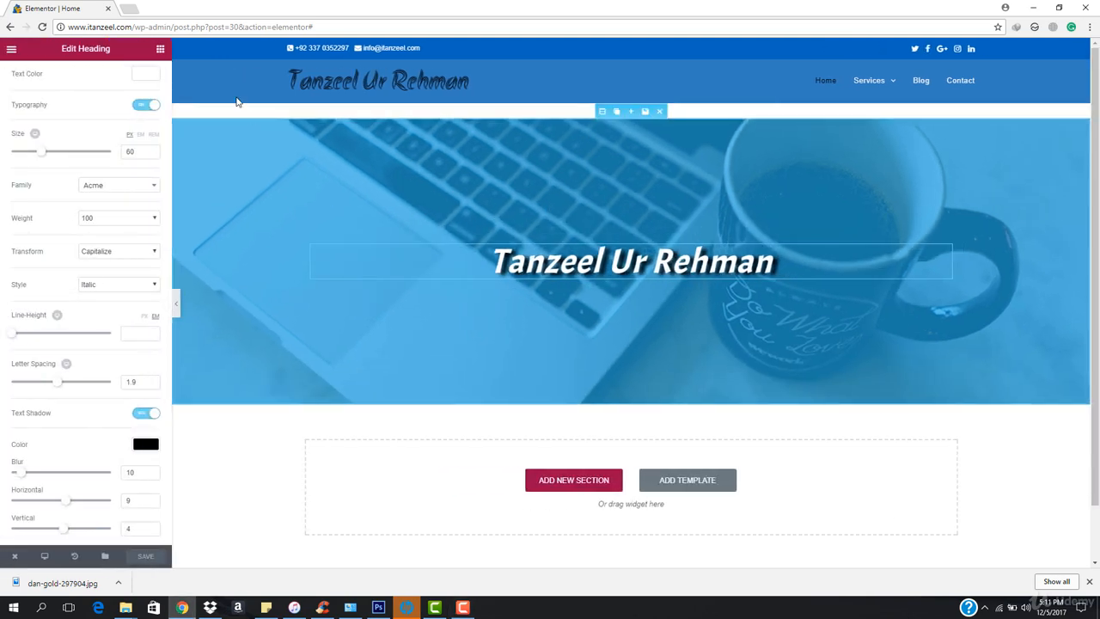
click(160, 52)
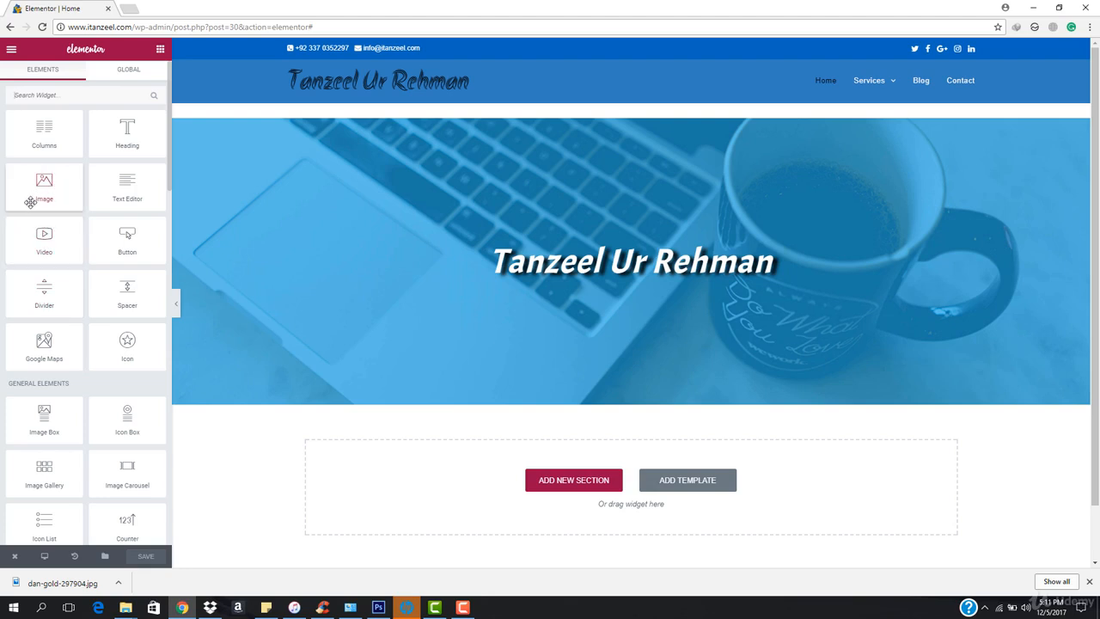
drag(32, 190, 641, 248)
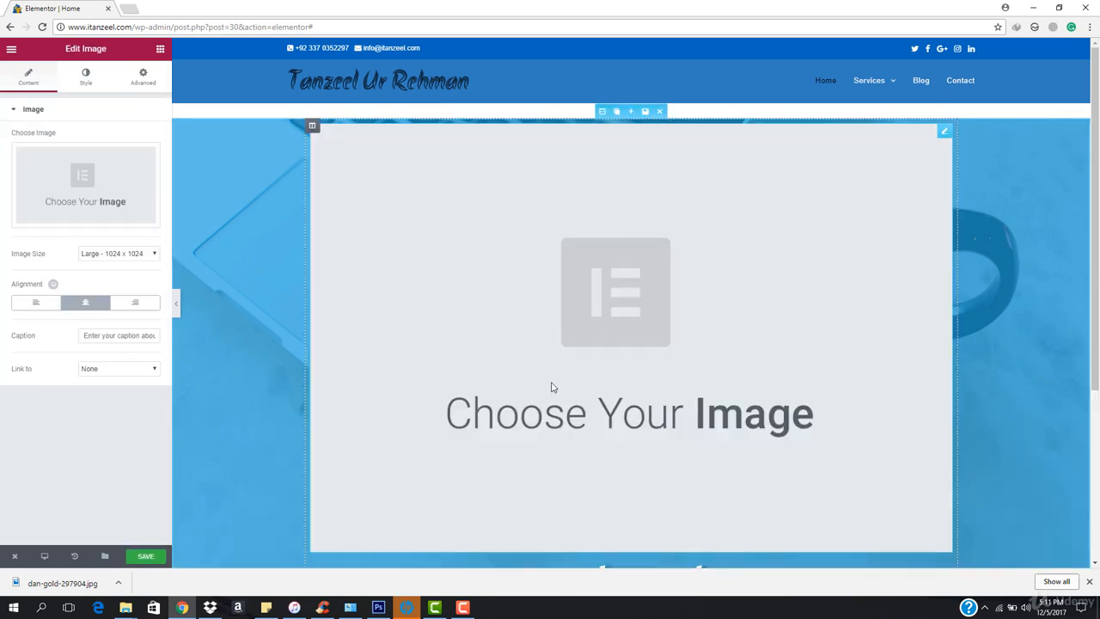
scroll(554, 384, down, 3)
scroll(563, 361, up, 3)
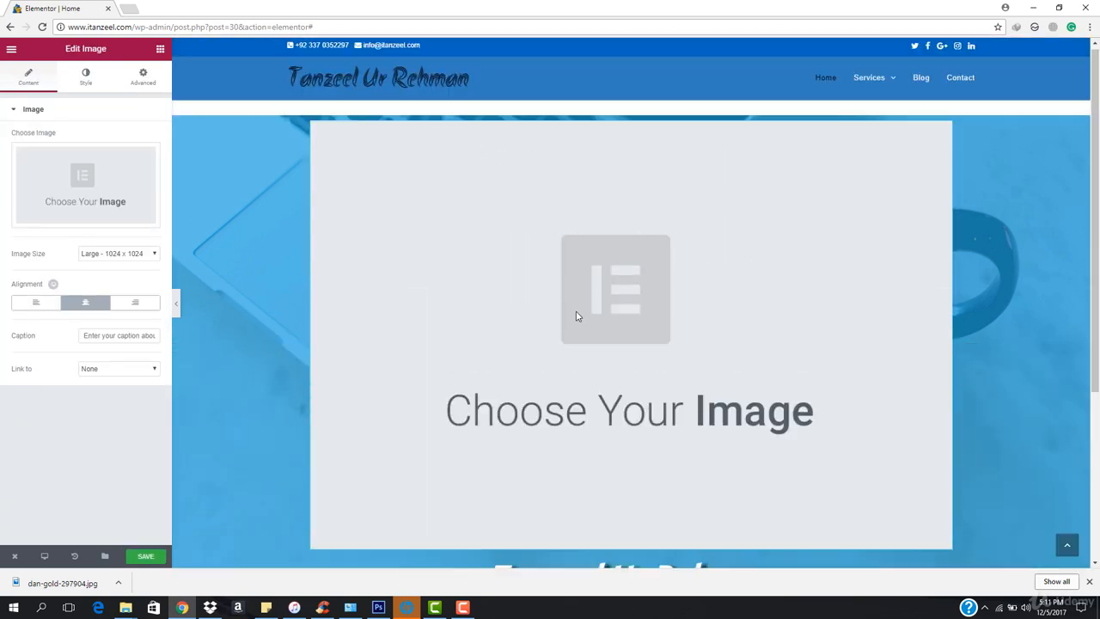
click(125, 255)
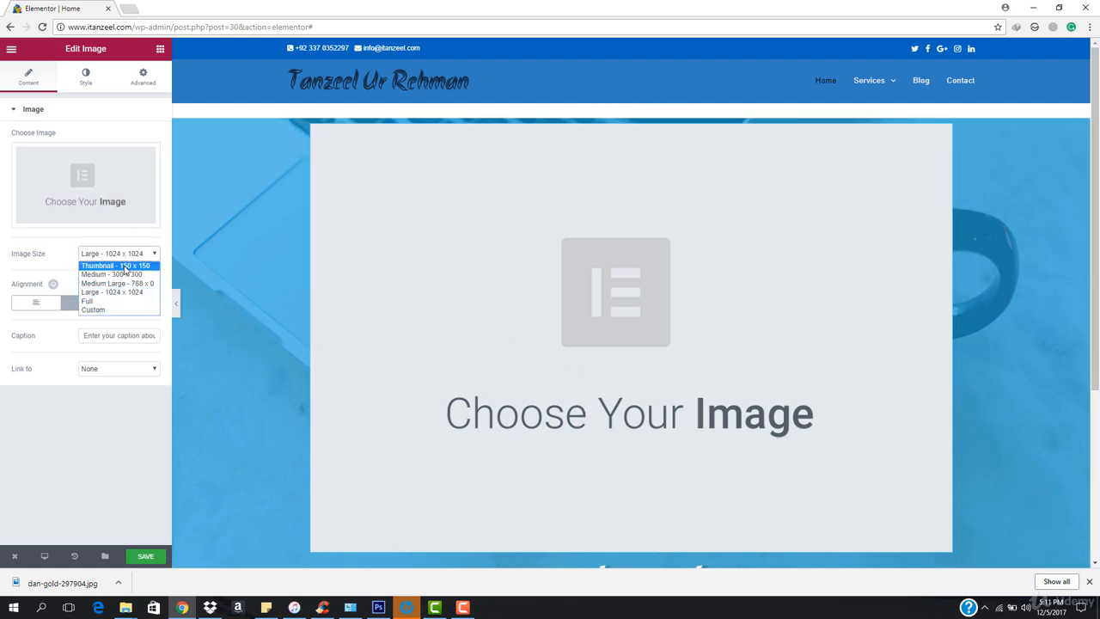
click(125, 268)
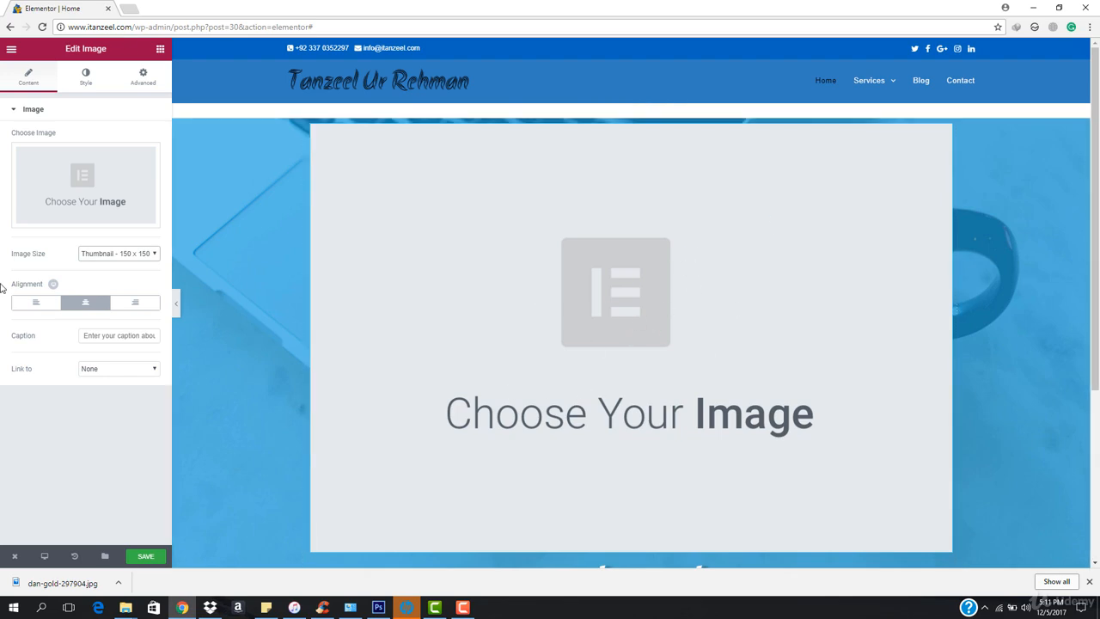
Step: Upload 5217450_8962_3.jpg from the Landing Page folder in Desktop > ATSYC CORP and insert it into the image widget
click(93, 190)
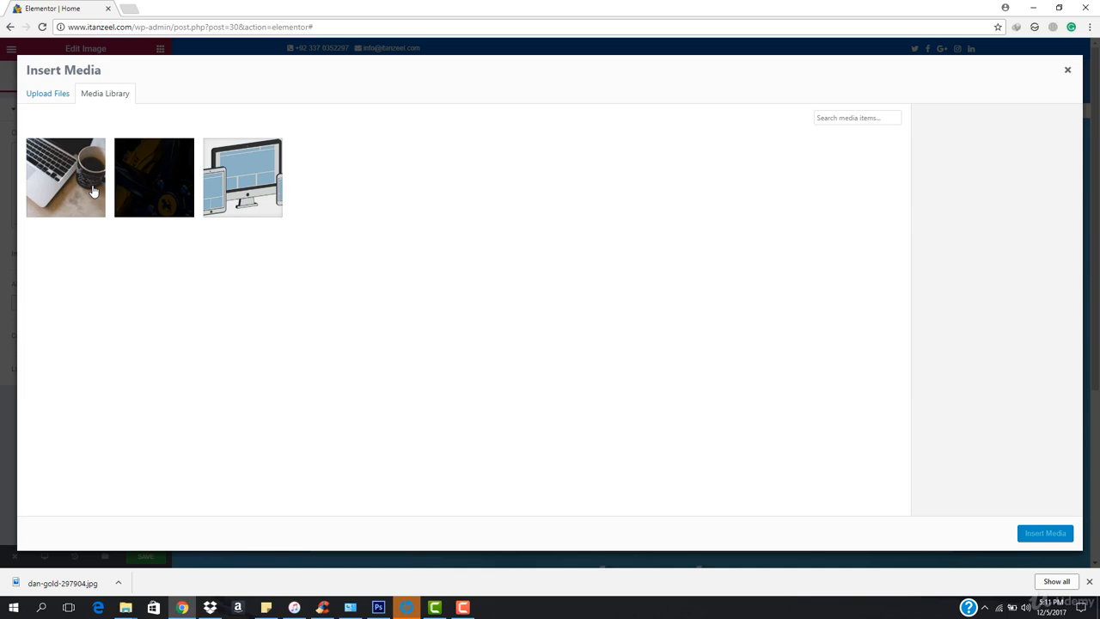
click(52, 95)
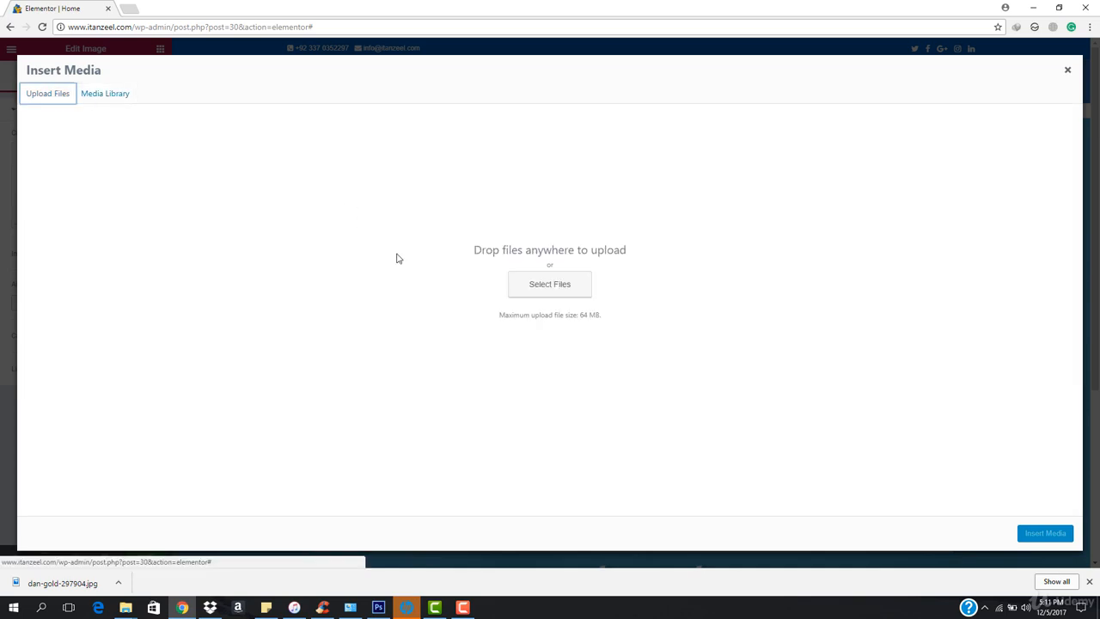
click(528, 285)
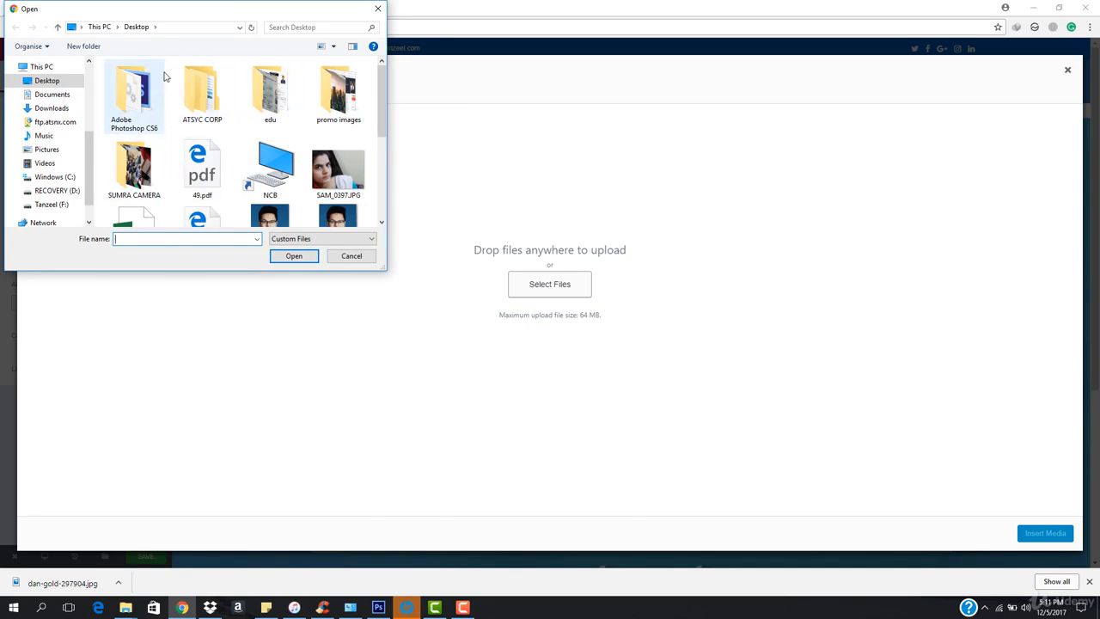
double_click(202, 95)
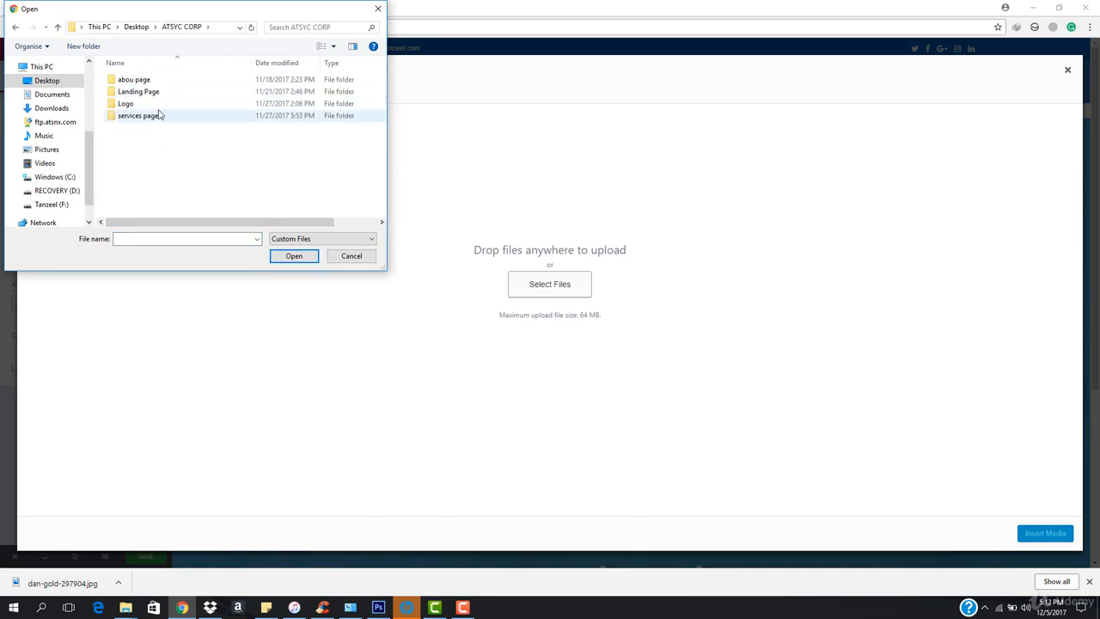
double_click(174, 83)
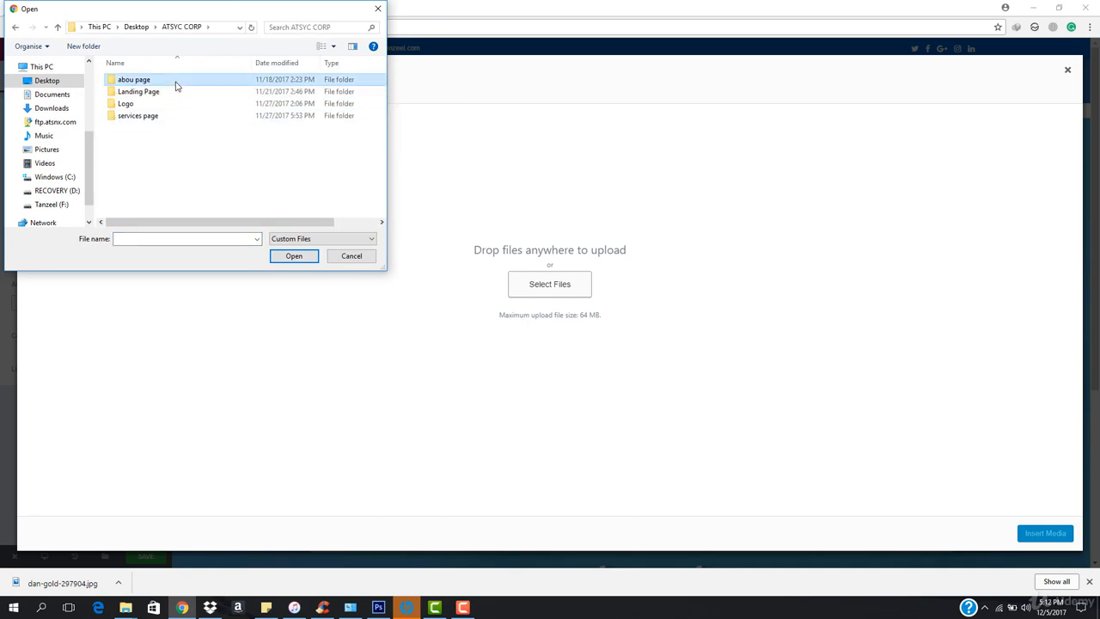
click(16, 27)
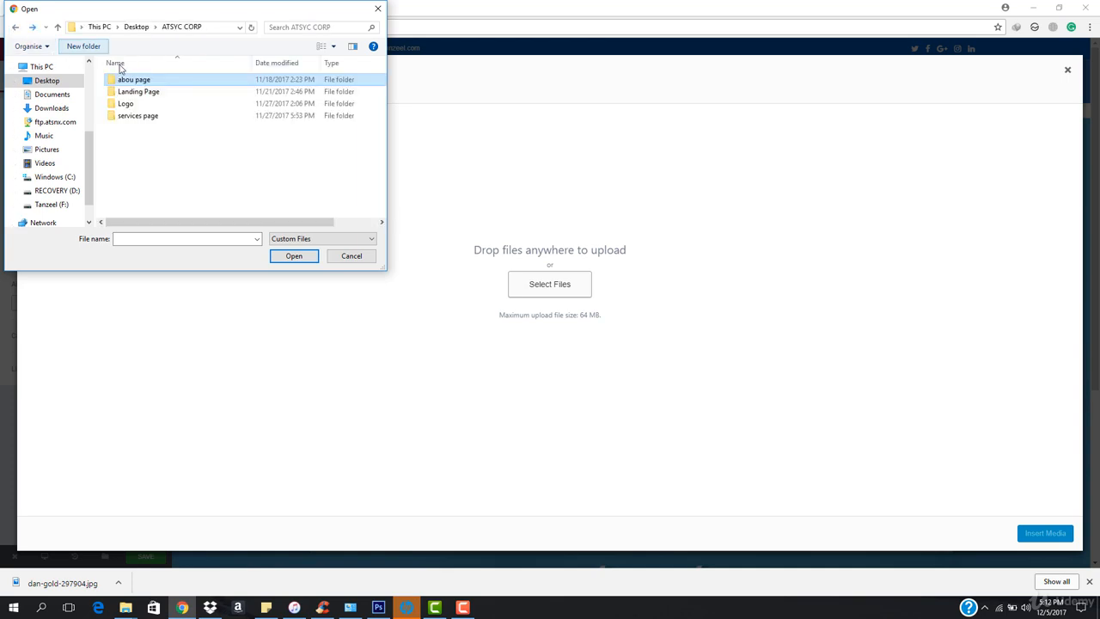
double_click(197, 91)
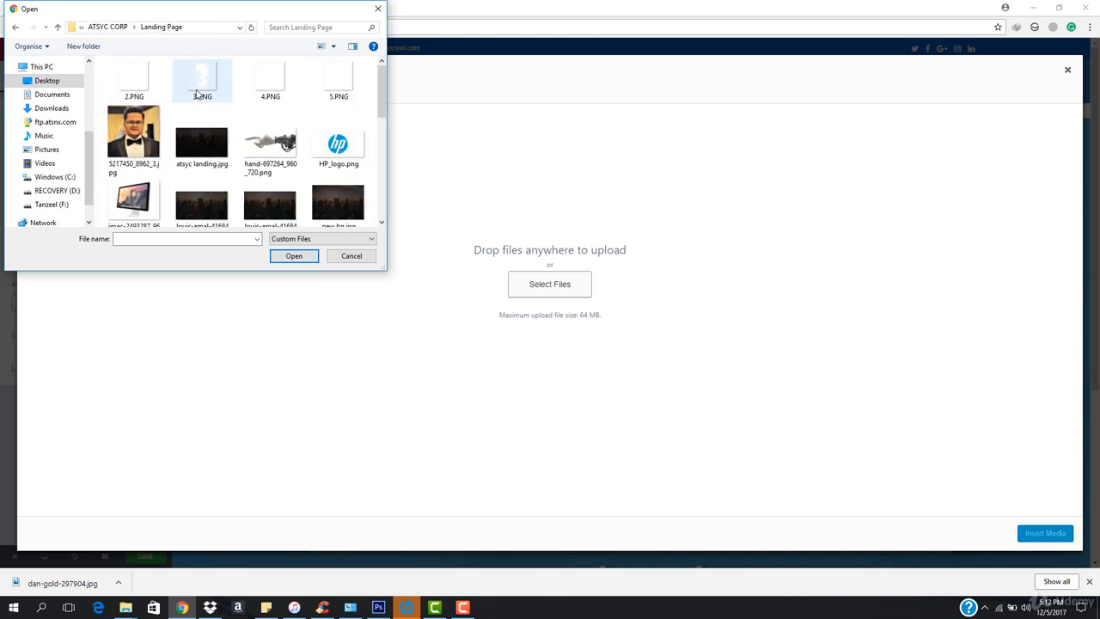
double_click(138, 136)
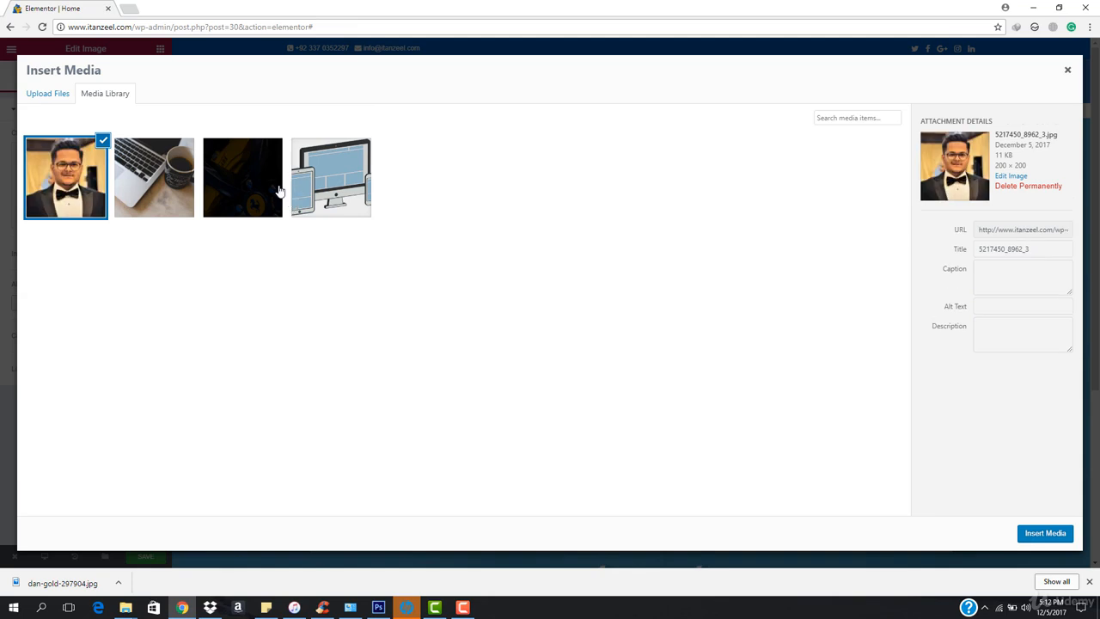
click(1044, 534)
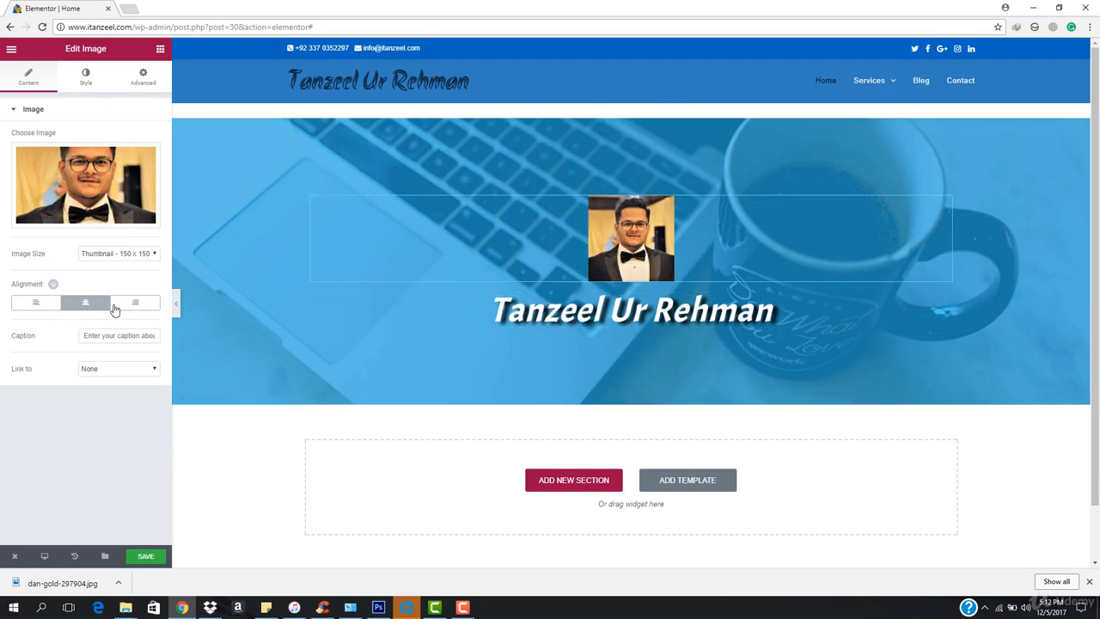
Step: Set the portrait image's border radius to 200 px on all four corners
click(97, 82)
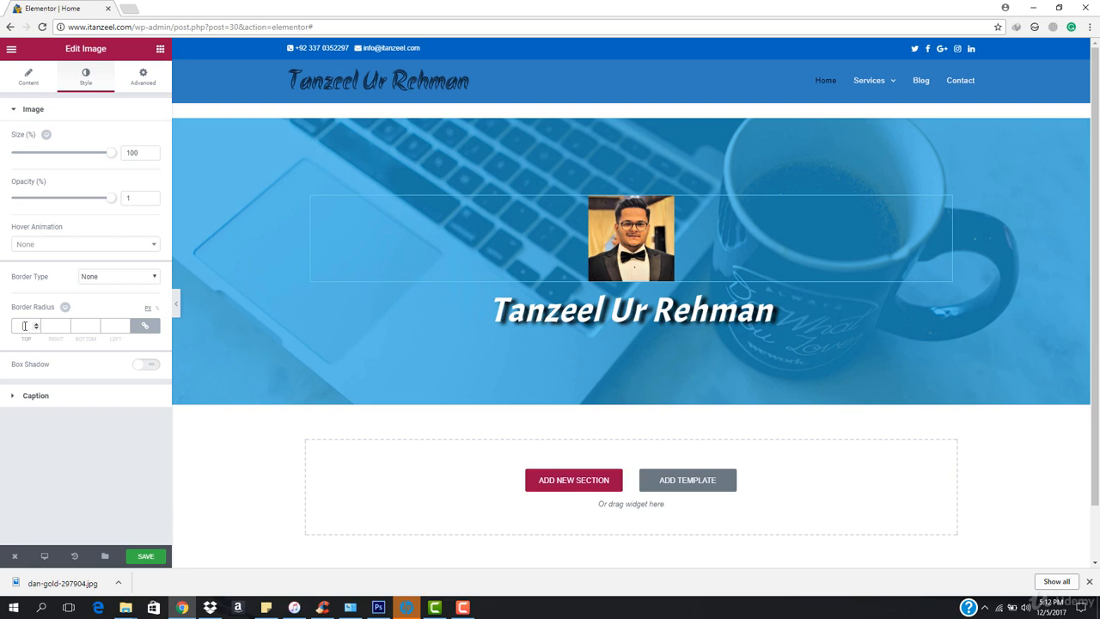
text(00)
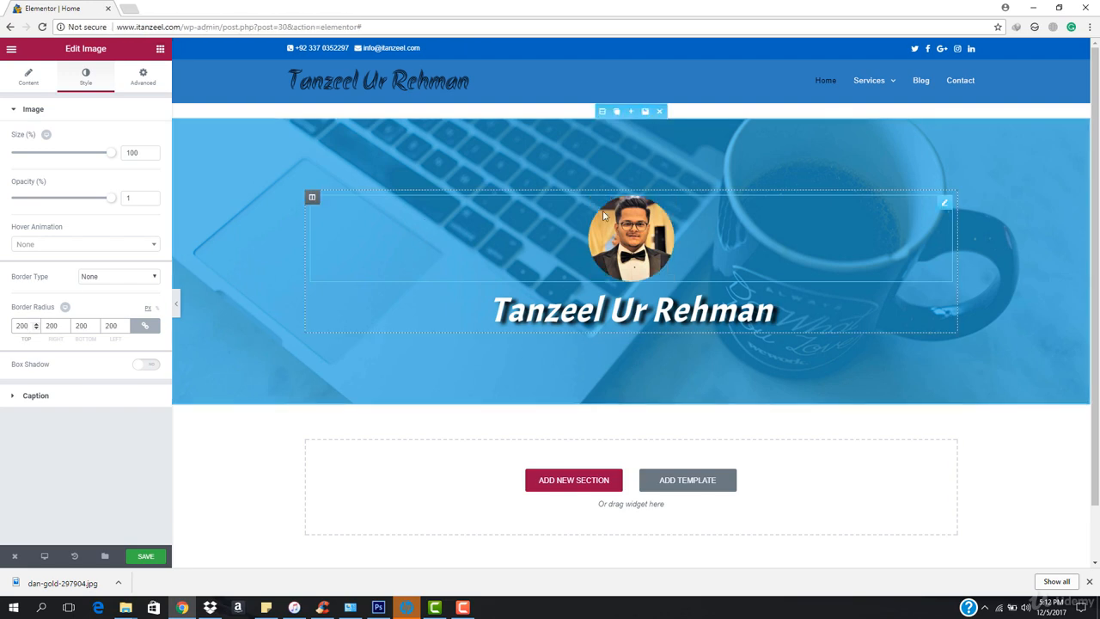
scroll(647, 251, down, 1)
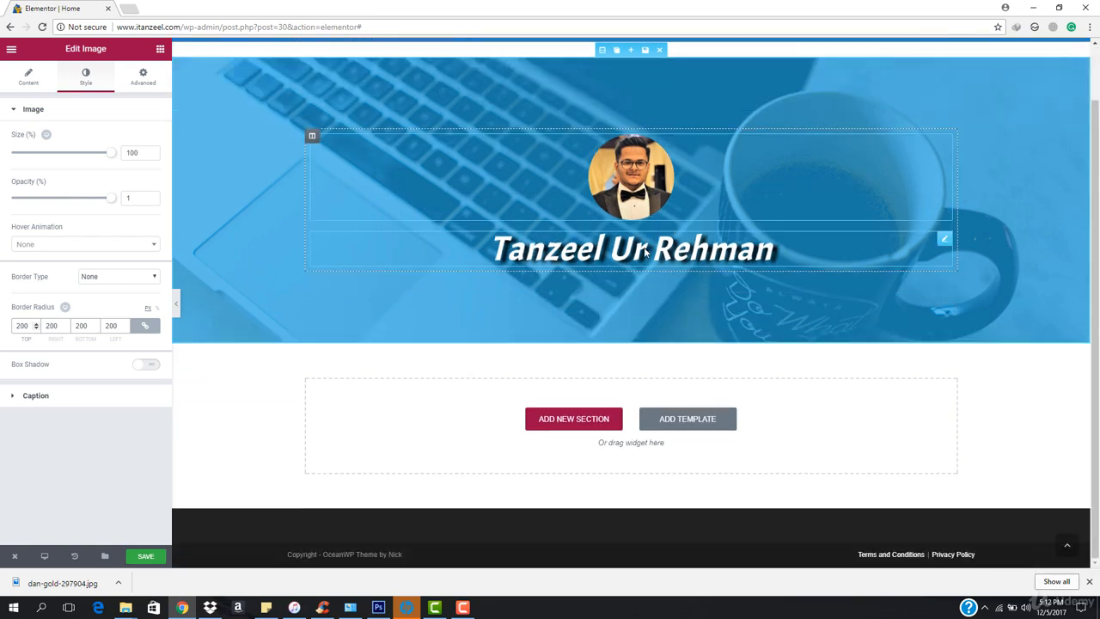
scroll(646, 251, up, 1)
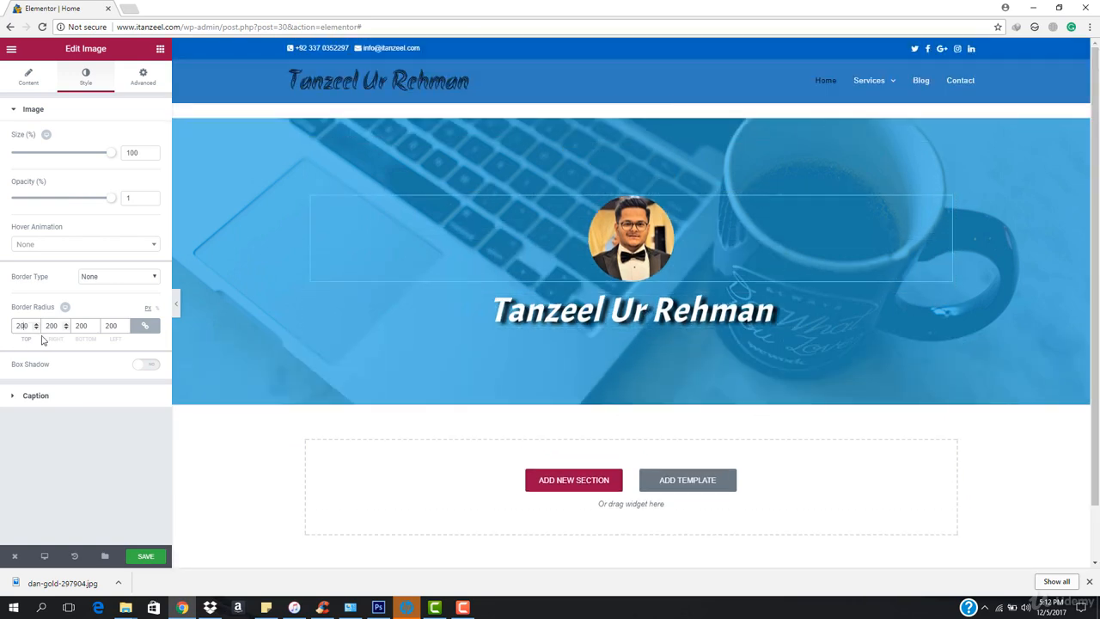
Step: Try linked border radius values of 250, 30 and 350 px on the portrait image
key(BackSpace)
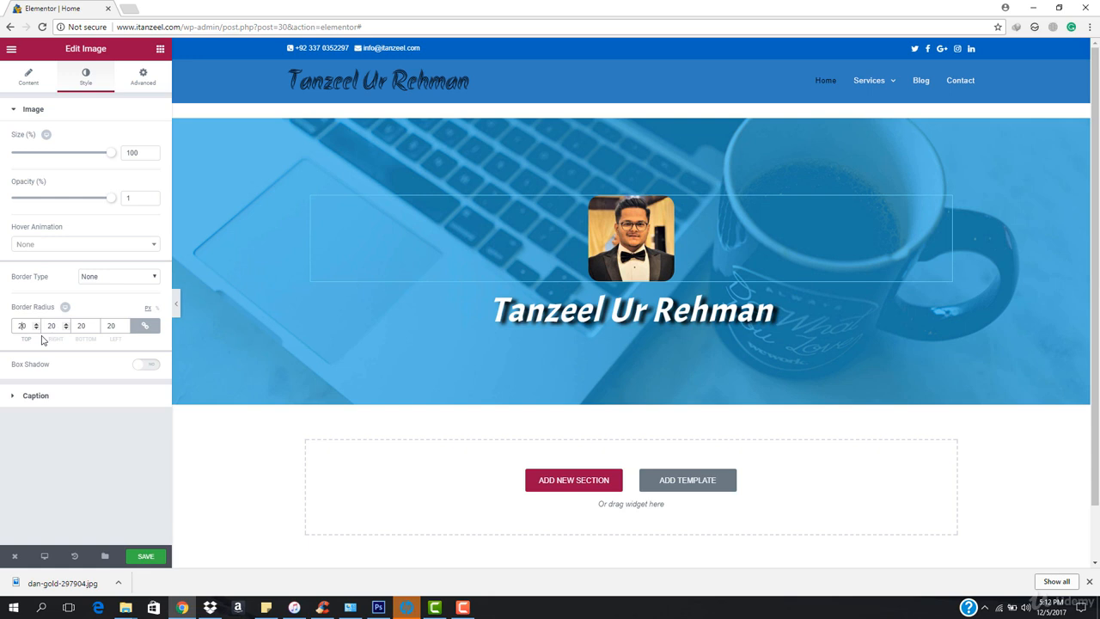
text(5)
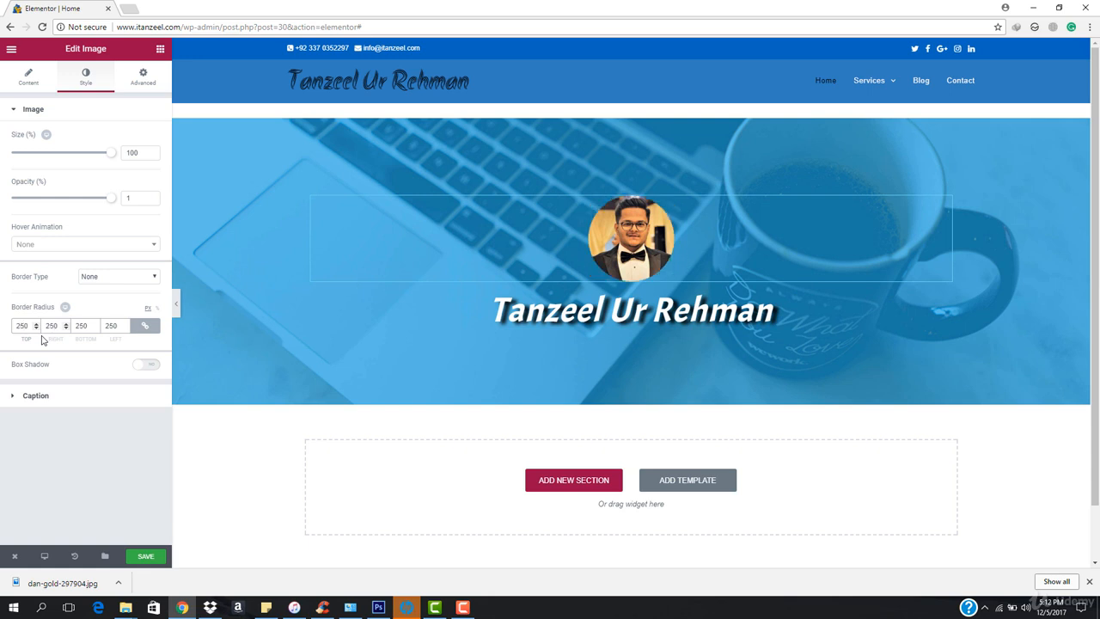
key(BackSpace)
key(BackSpace)
text(3)
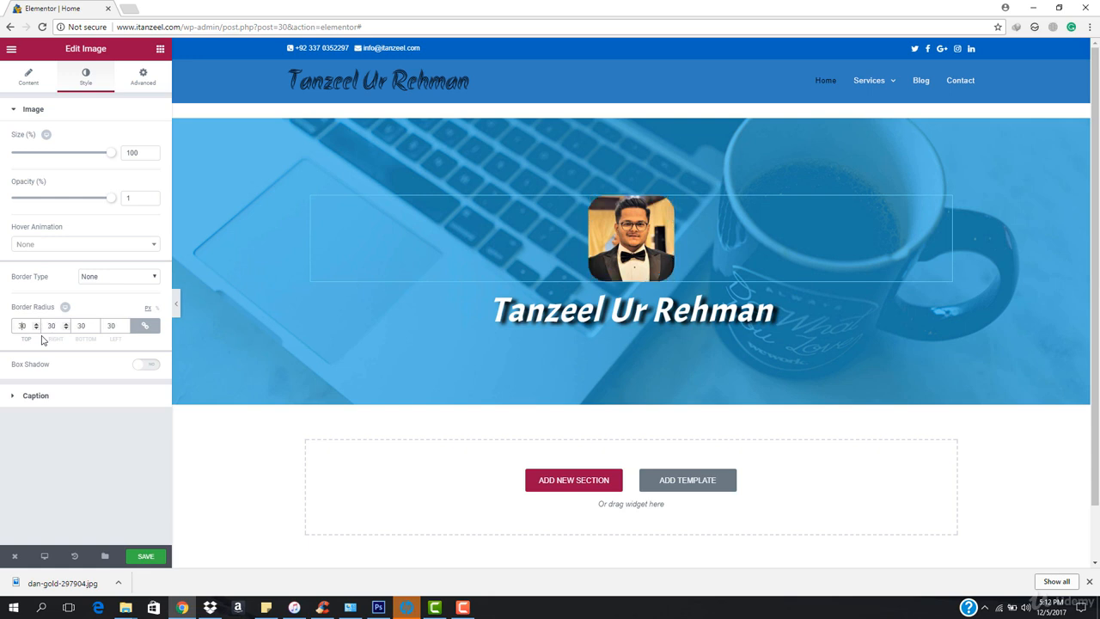
text(5)
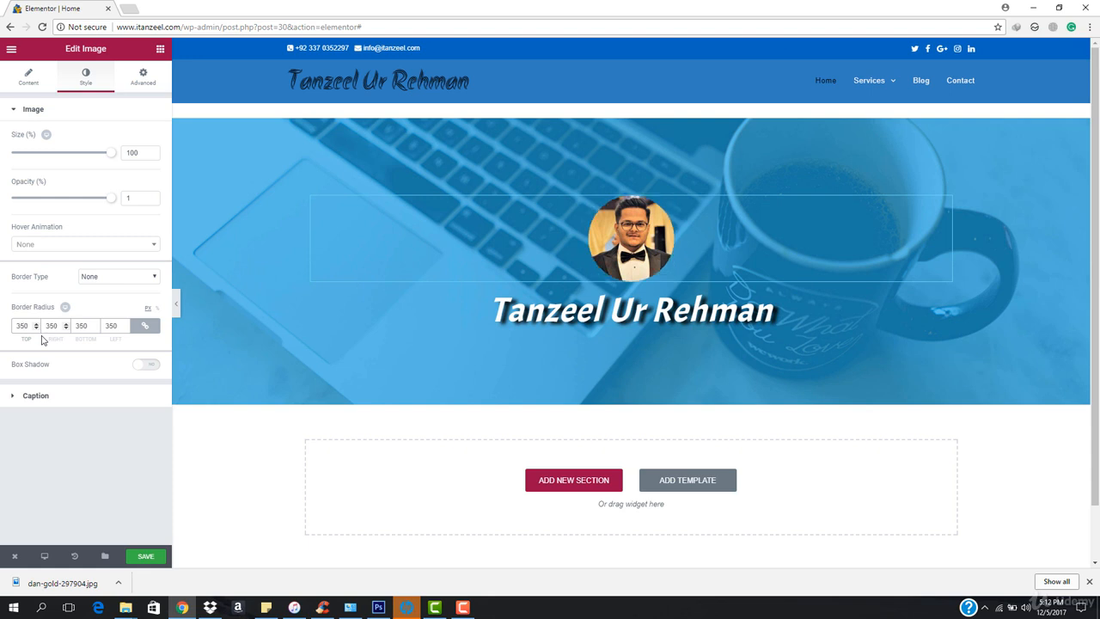
Step: Set the portrait image's border radius to 300 px on all four corners
key(BackSpace)
key(BackSpace)
text(100)
key(BackSpace)
key(BackSpace)
key(BackSpace)
key(BackSpace)
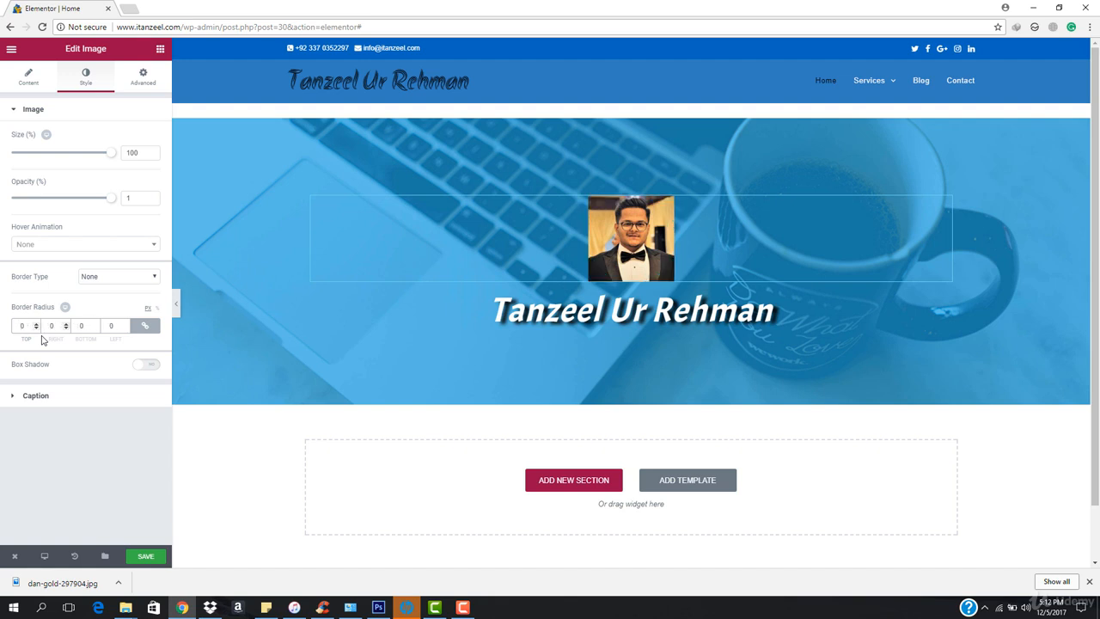
text(300)
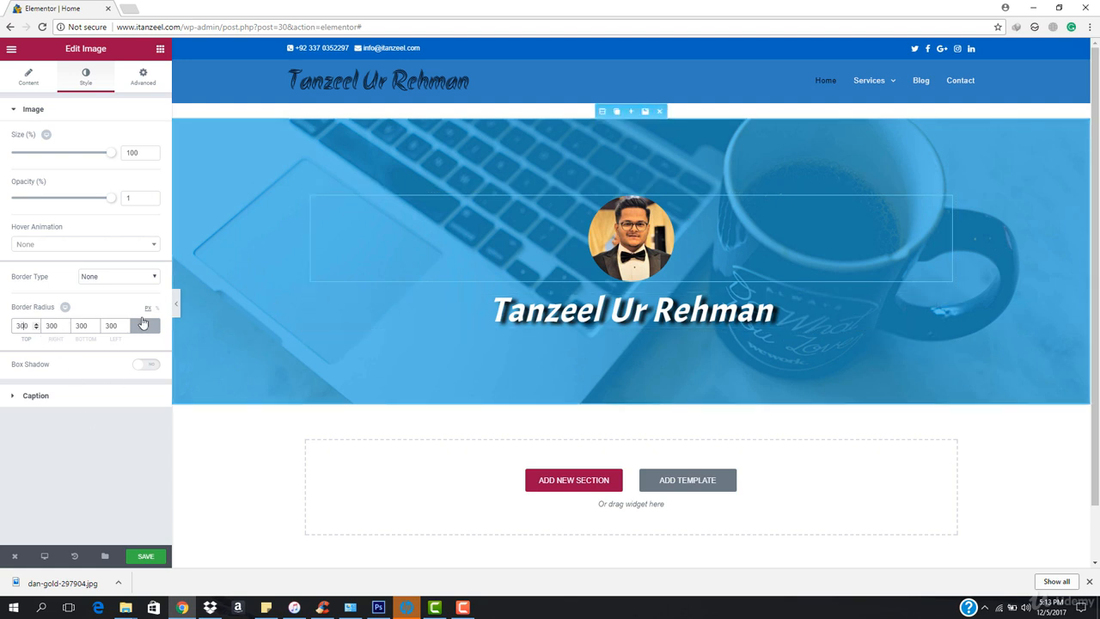
Step: Check that the portrait's image size is Thumbnail - 150 x 150 and review its placement in the hero section
click(41, 87)
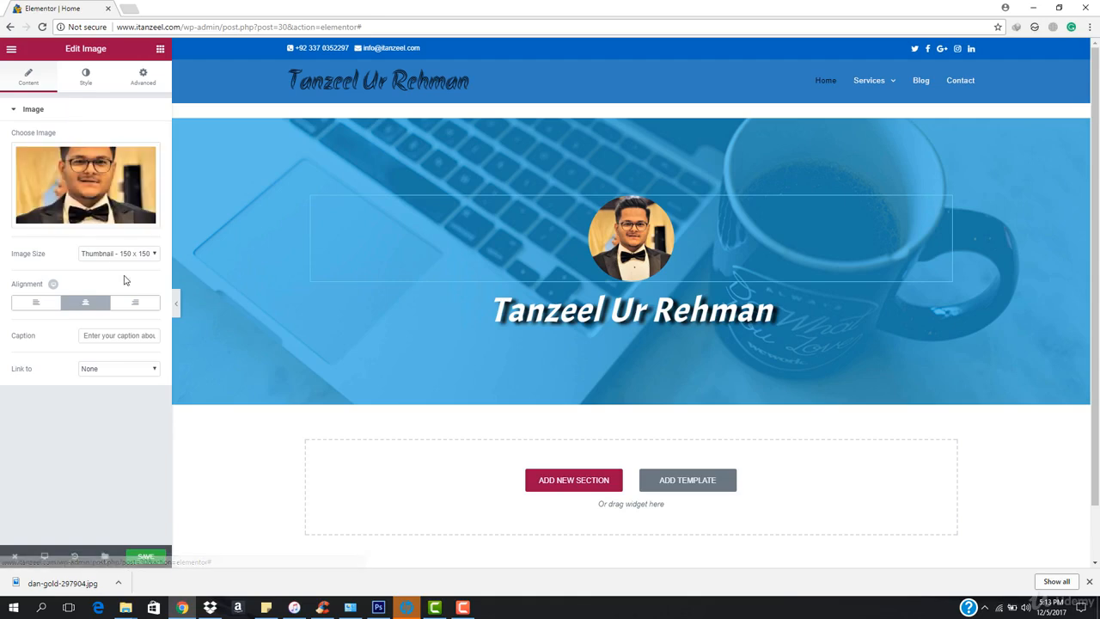
click(136, 255)
click(136, 267)
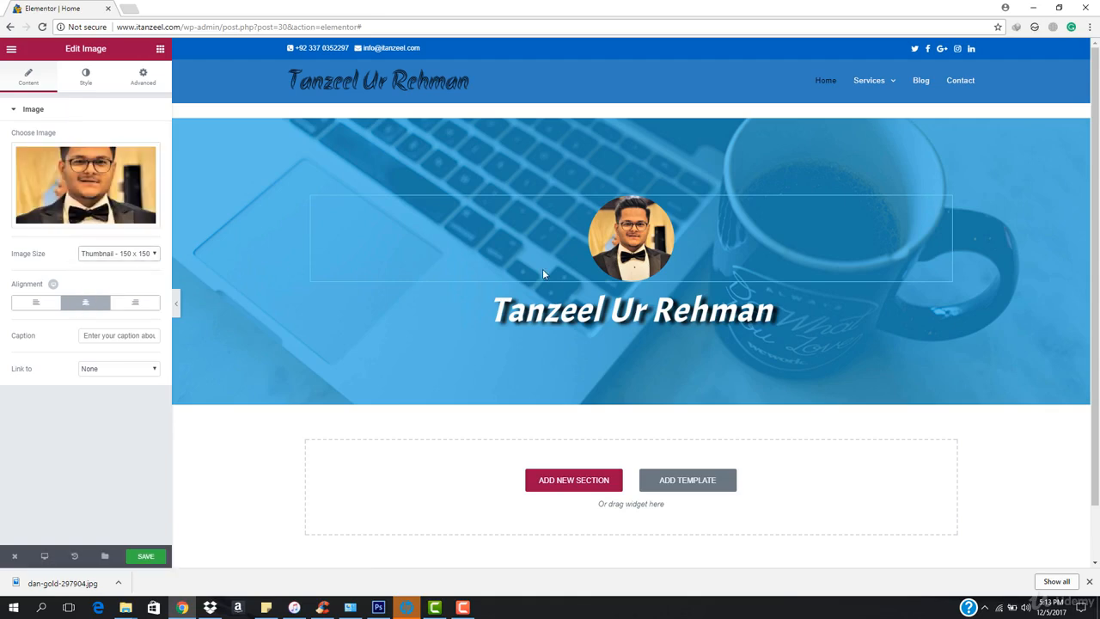
scroll(708, 318, down, 1)
scroll(708, 318, up, 1)
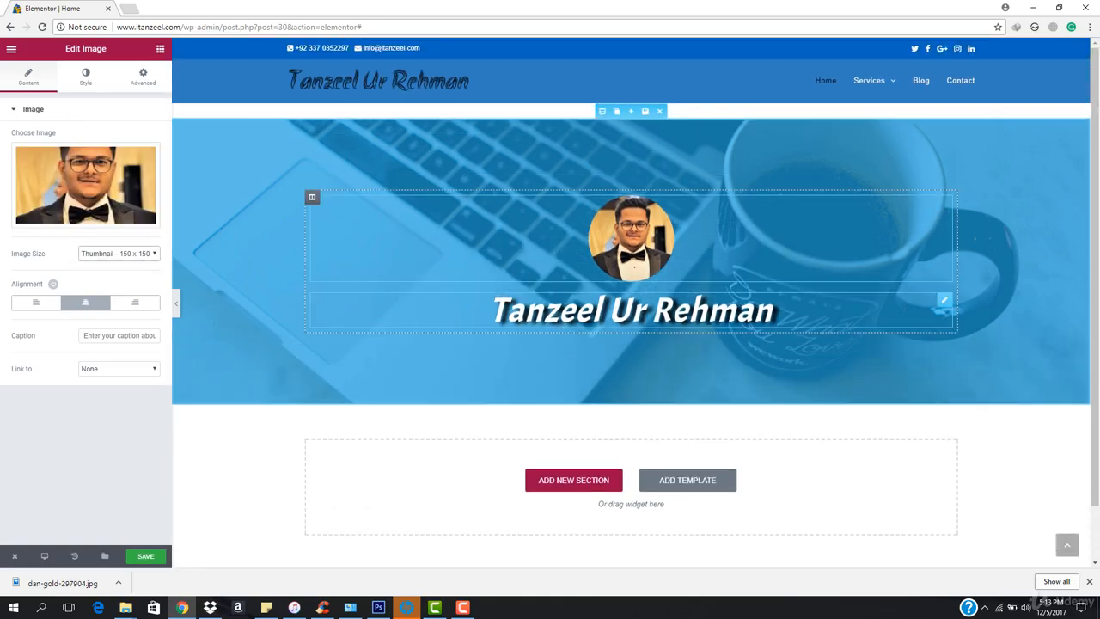
scroll(707, 318, down, 1)
scroll(708, 318, up, 1)
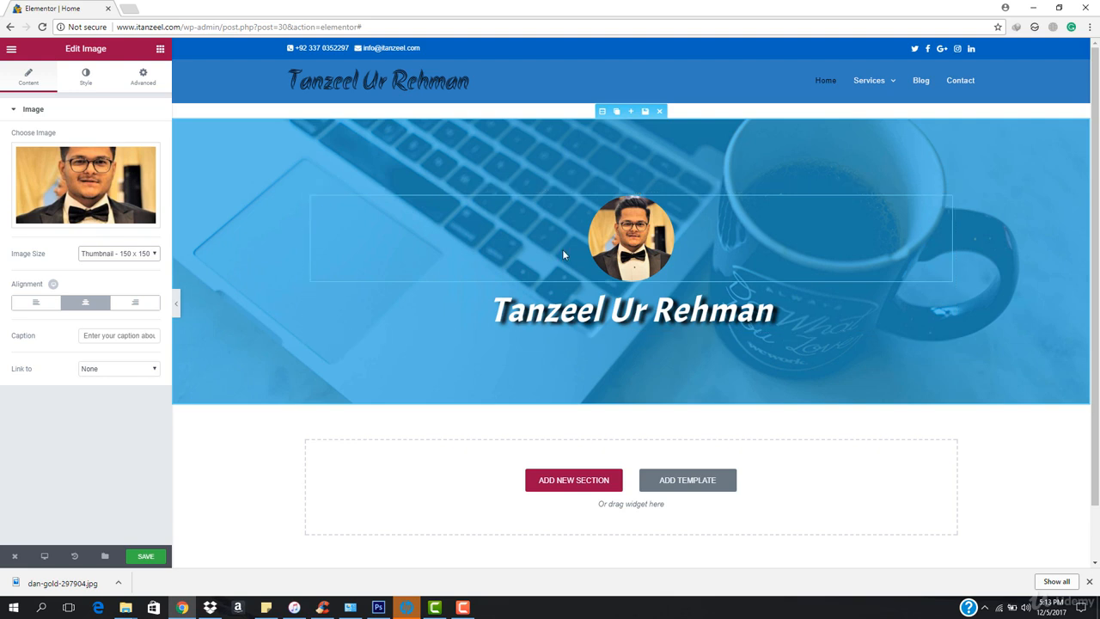
Step: Give the portrait image a Solid border type
click(86, 76)
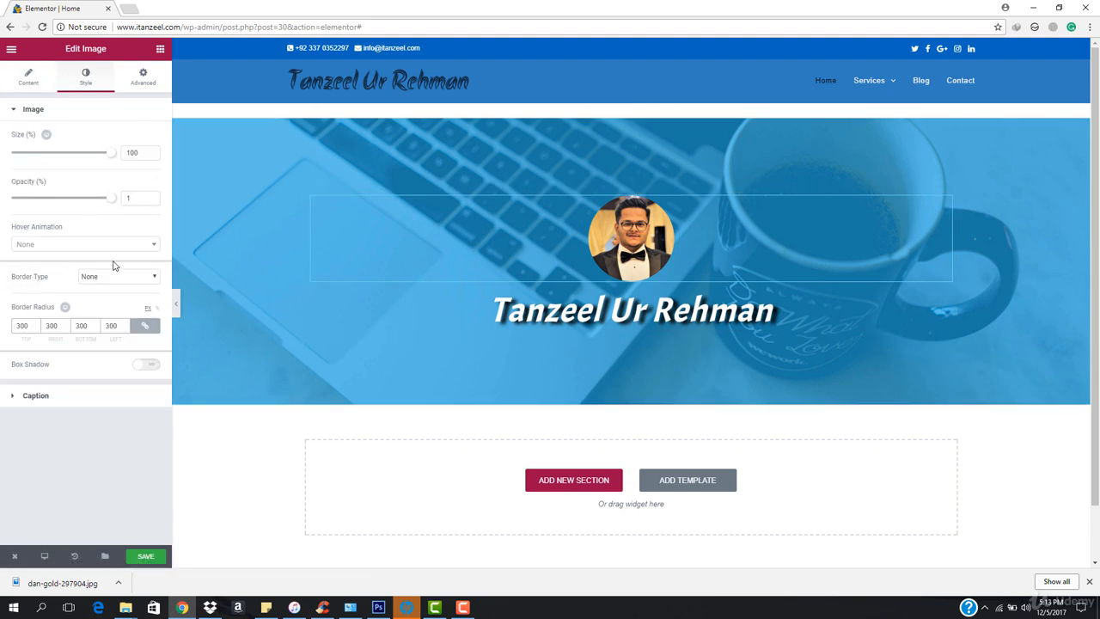
click(133, 277)
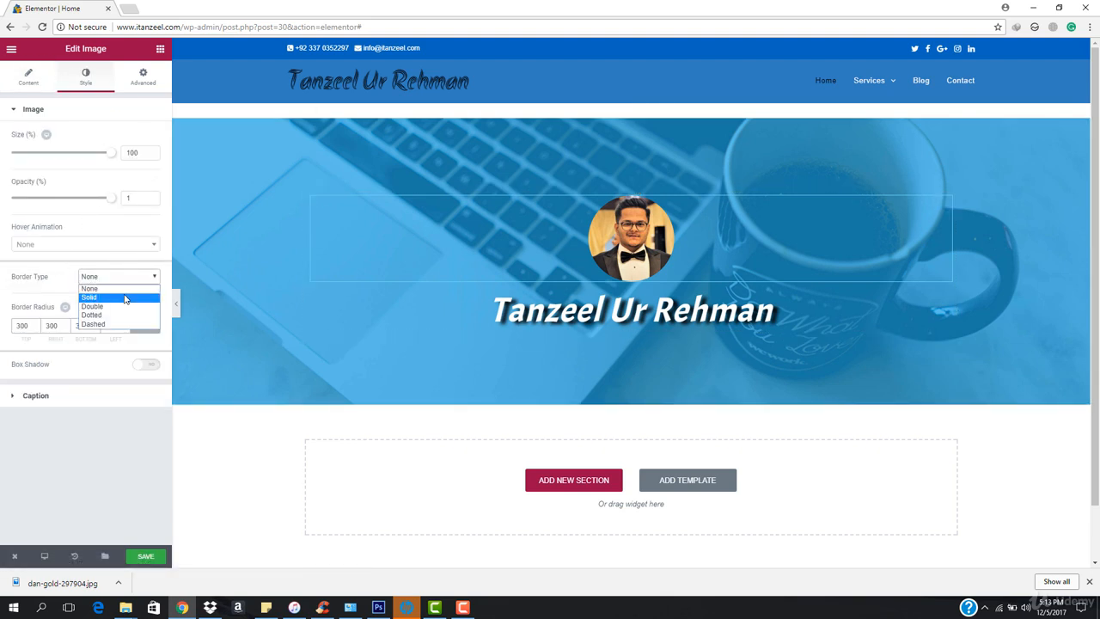
click(125, 298)
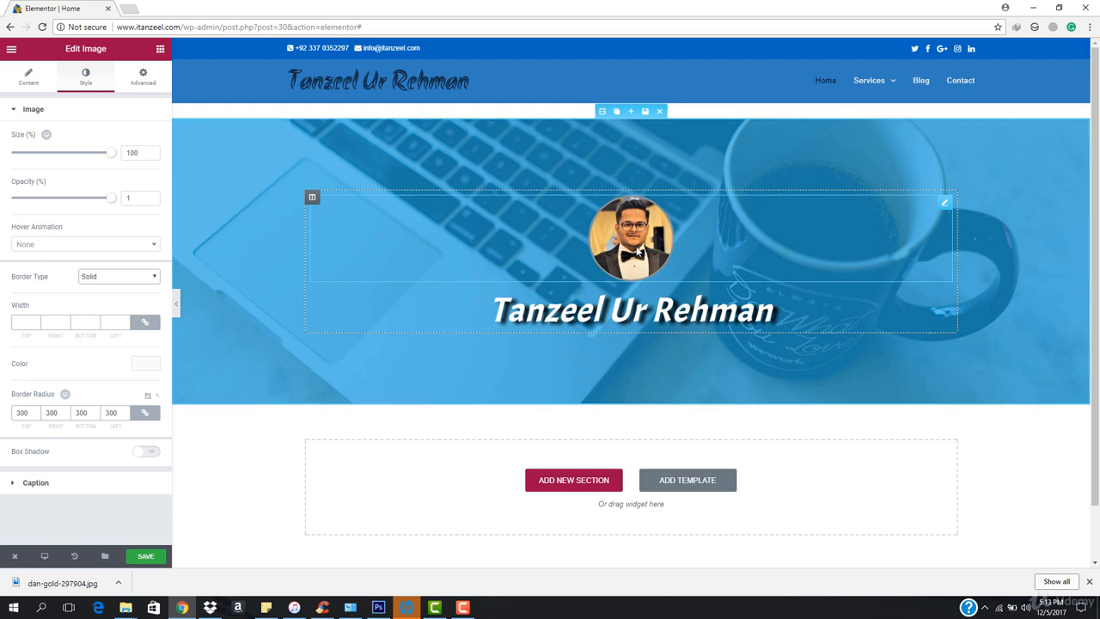
click(29, 75)
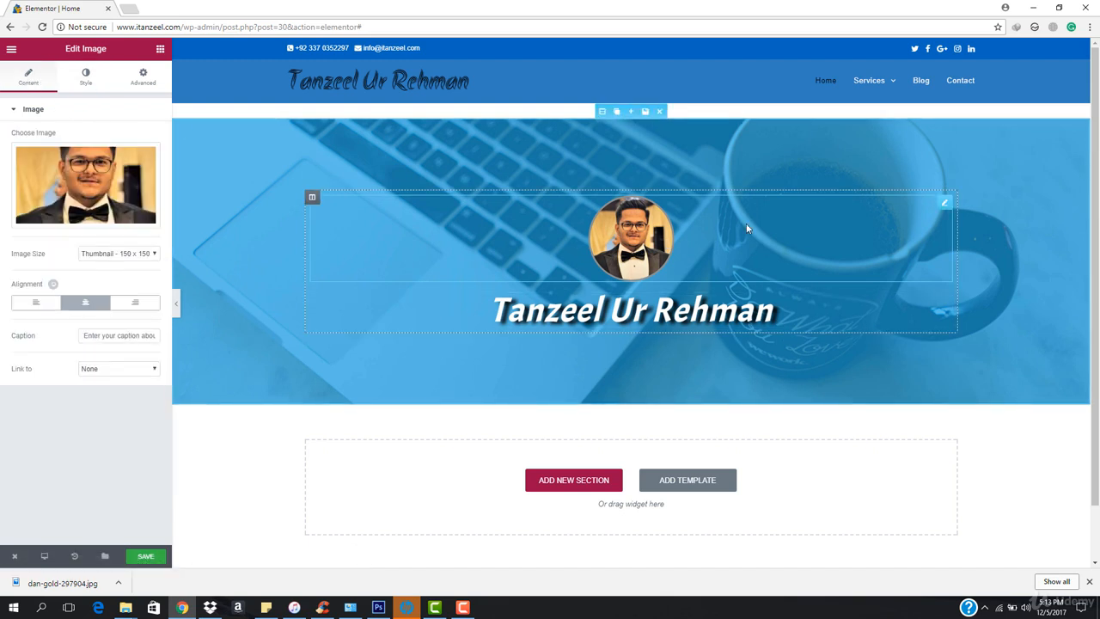
Step: Set the portrait image's border colour to semi-transparent black with an opacity of about 0.33
click(94, 85)
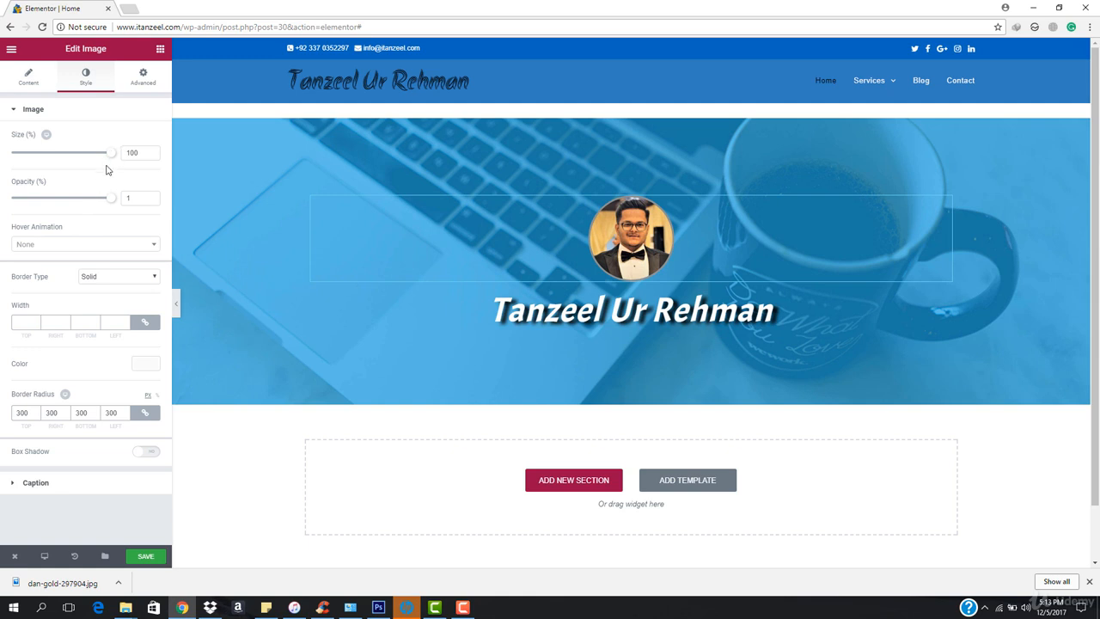
click(104, 246)
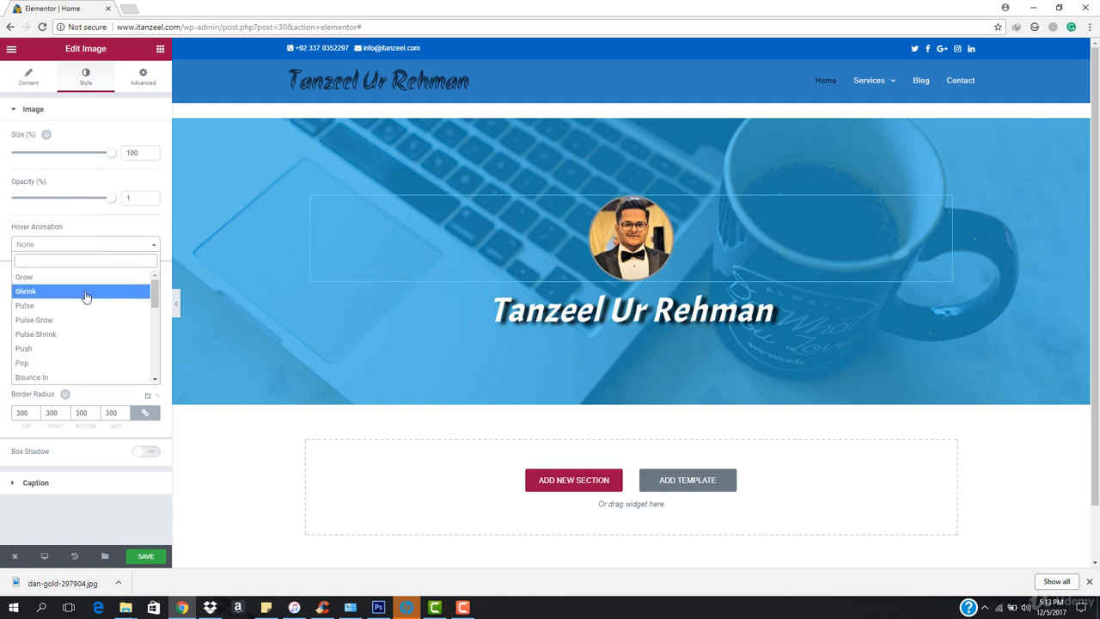
click(112, 249)
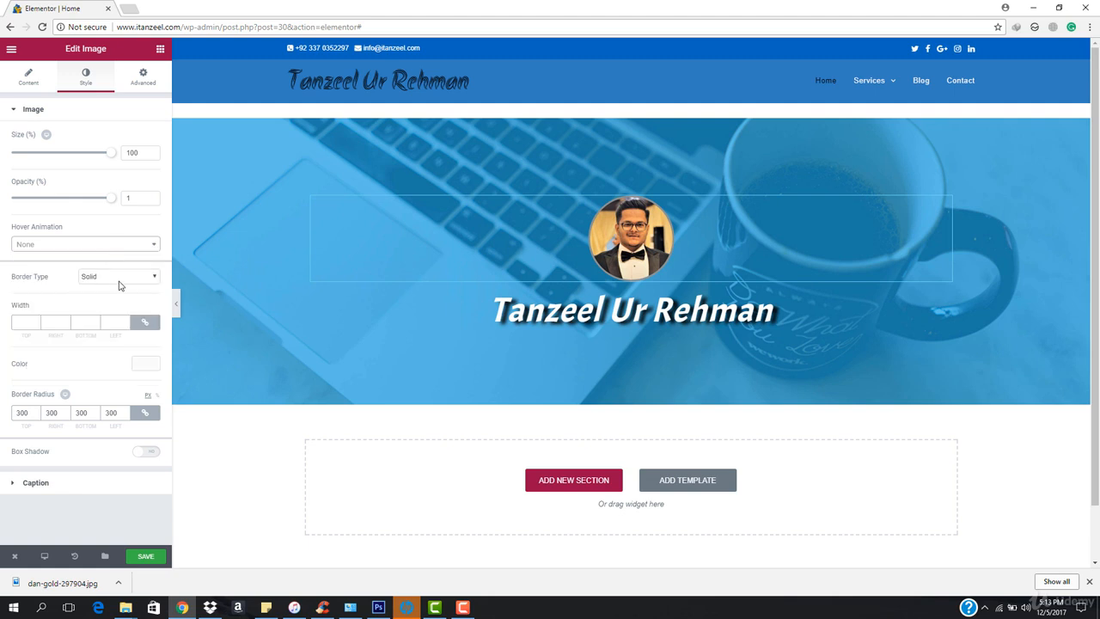
click(145, 364)
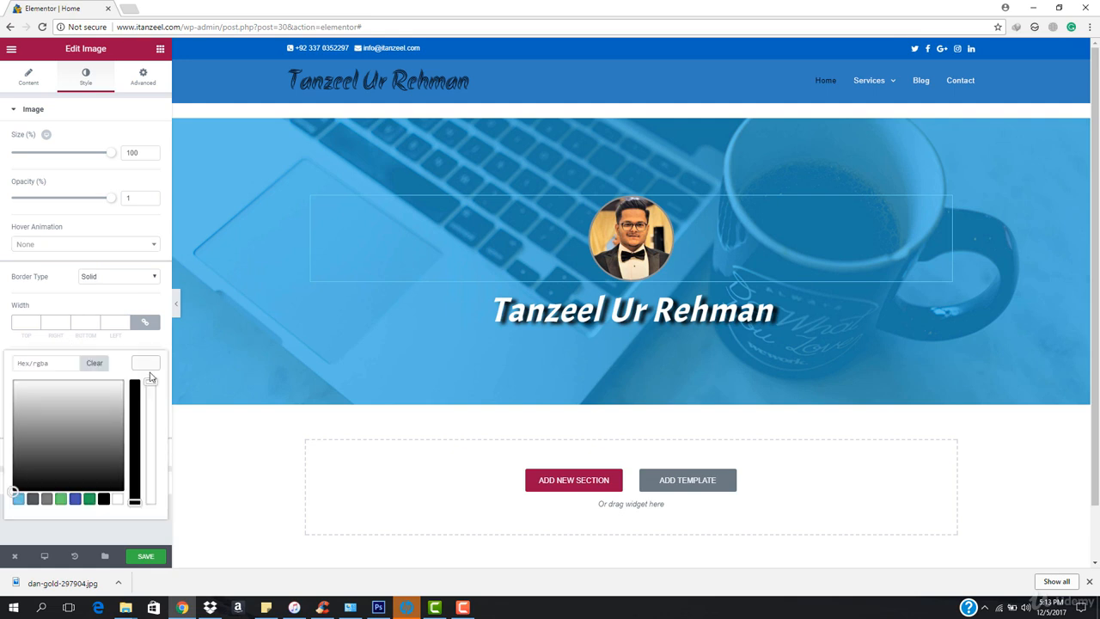
drag(154, 410, 153, 478)
drag(163, 438, 149, 466)
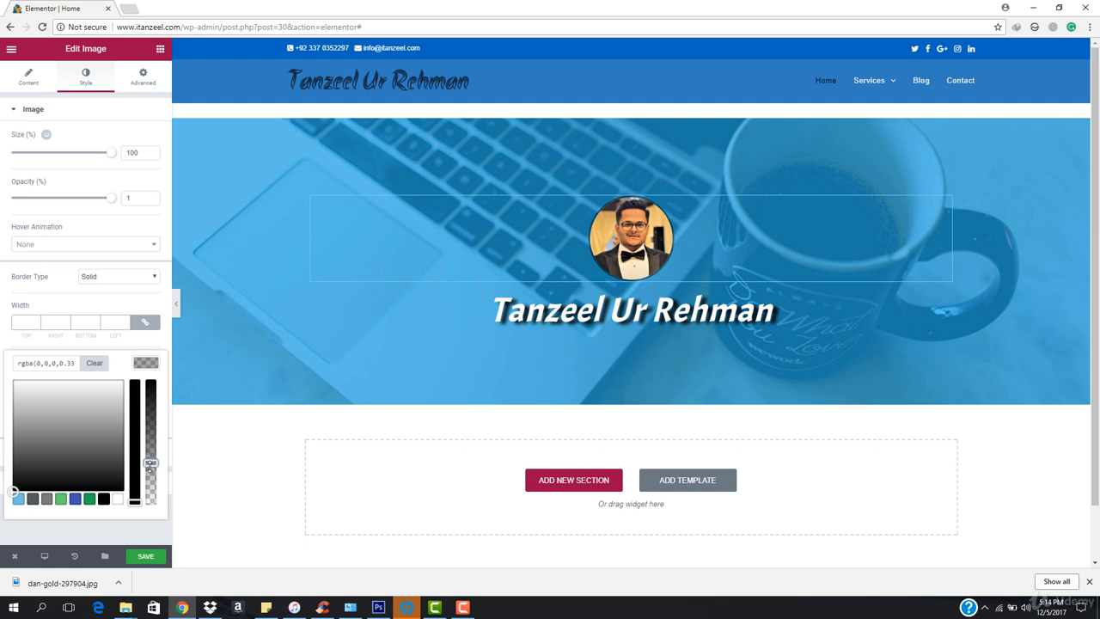
click(155, 367)
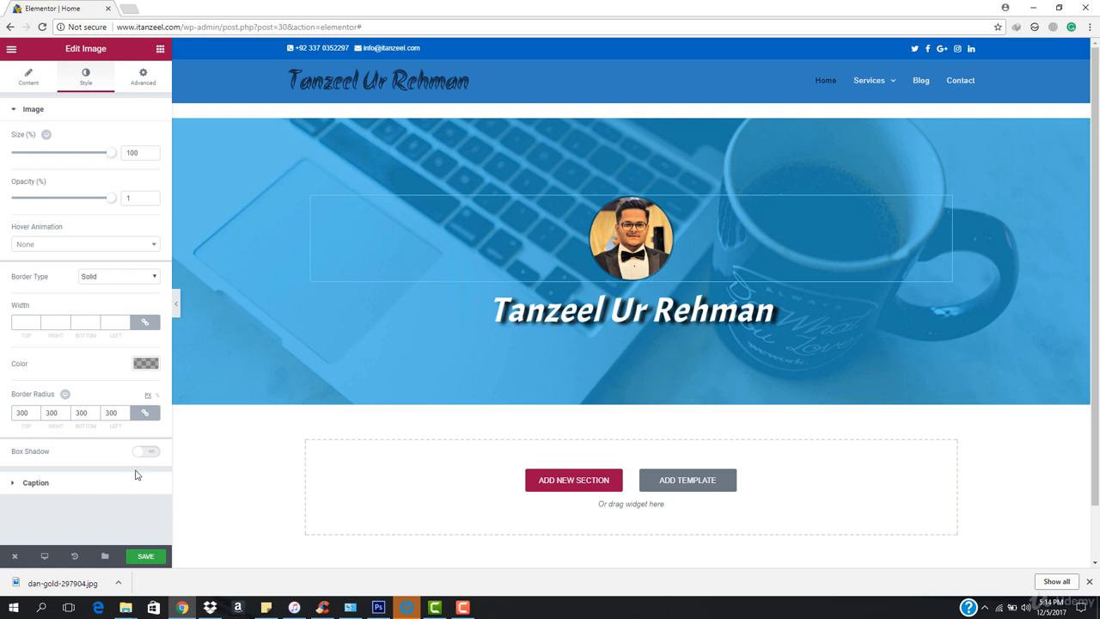
click(22, 486)
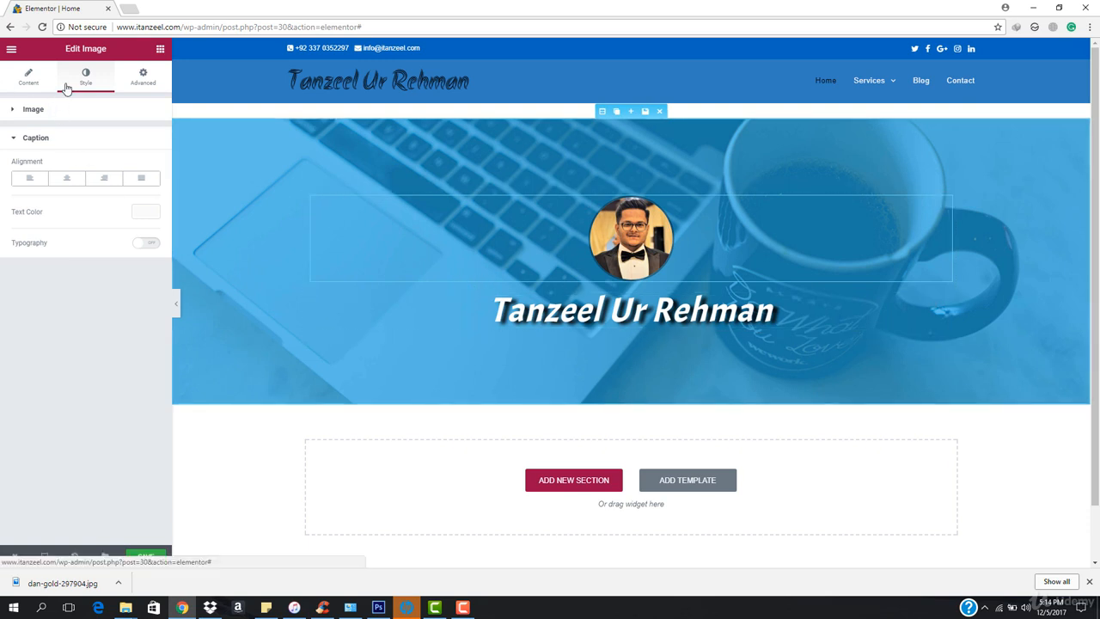
click(36, 83)
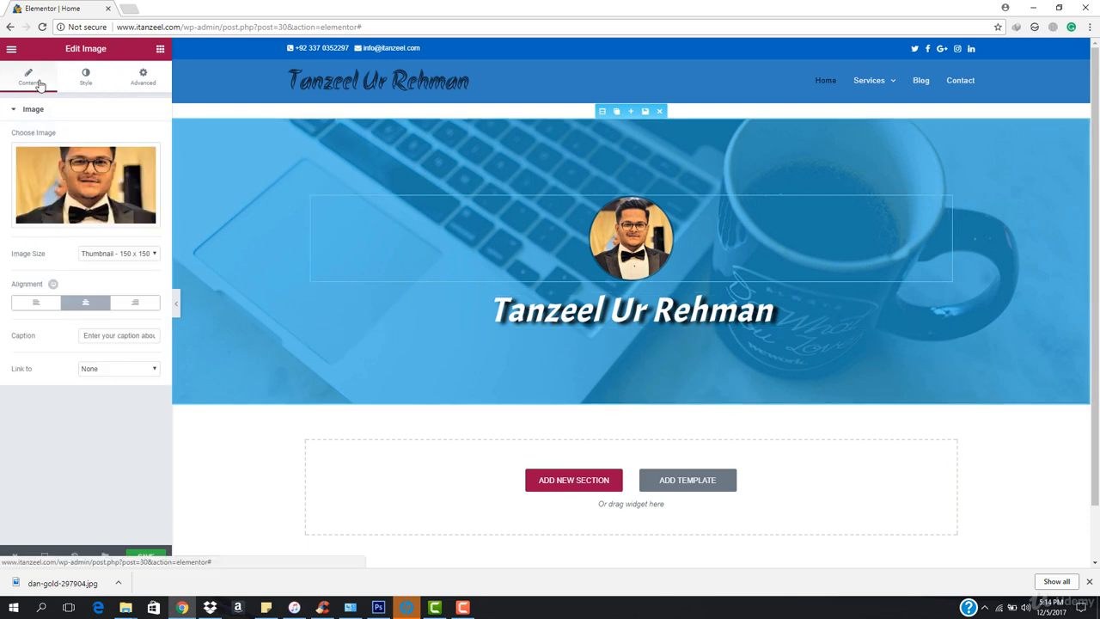
click(88, 76)
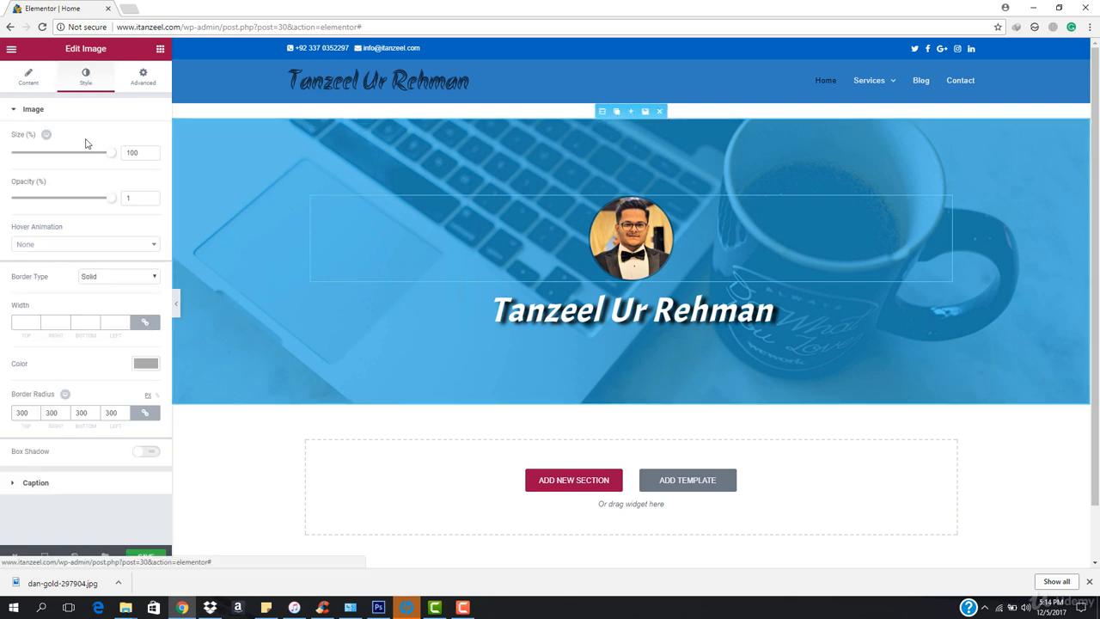
Step: Try the Float hover animation on the portrait image and preview it on the full-width page
click(116, 245)
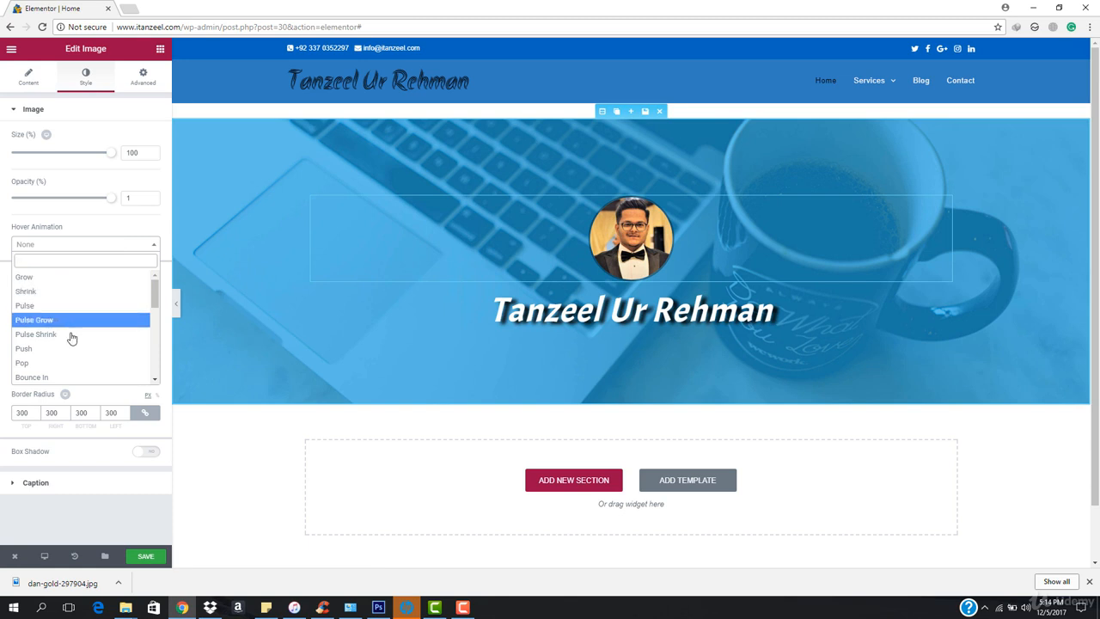
scroll(72, 338, down, 2)
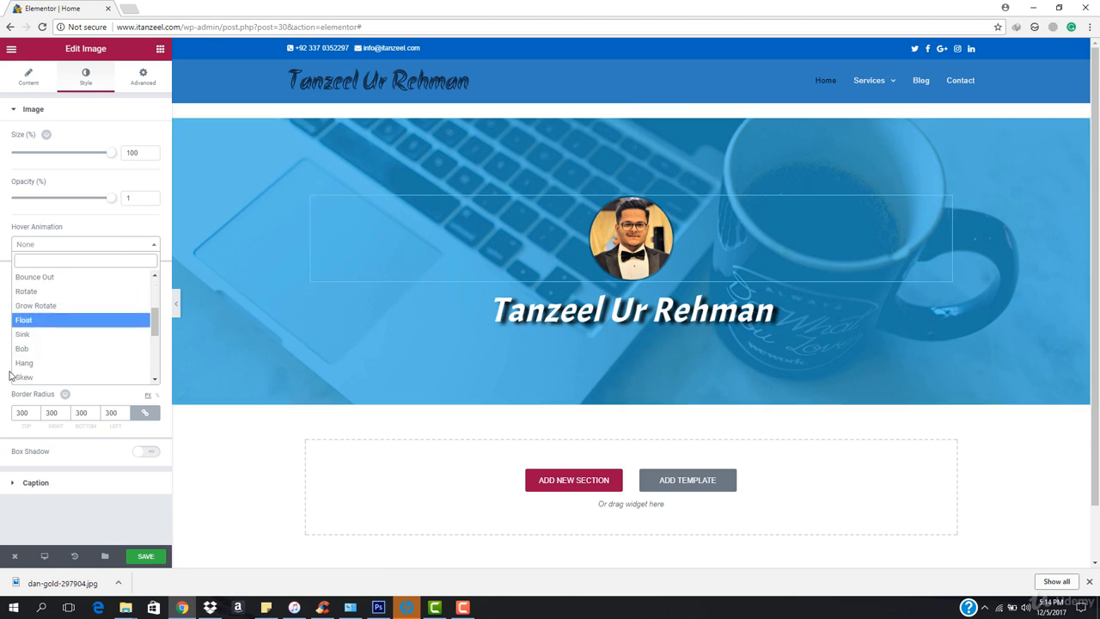
click(74, 320)
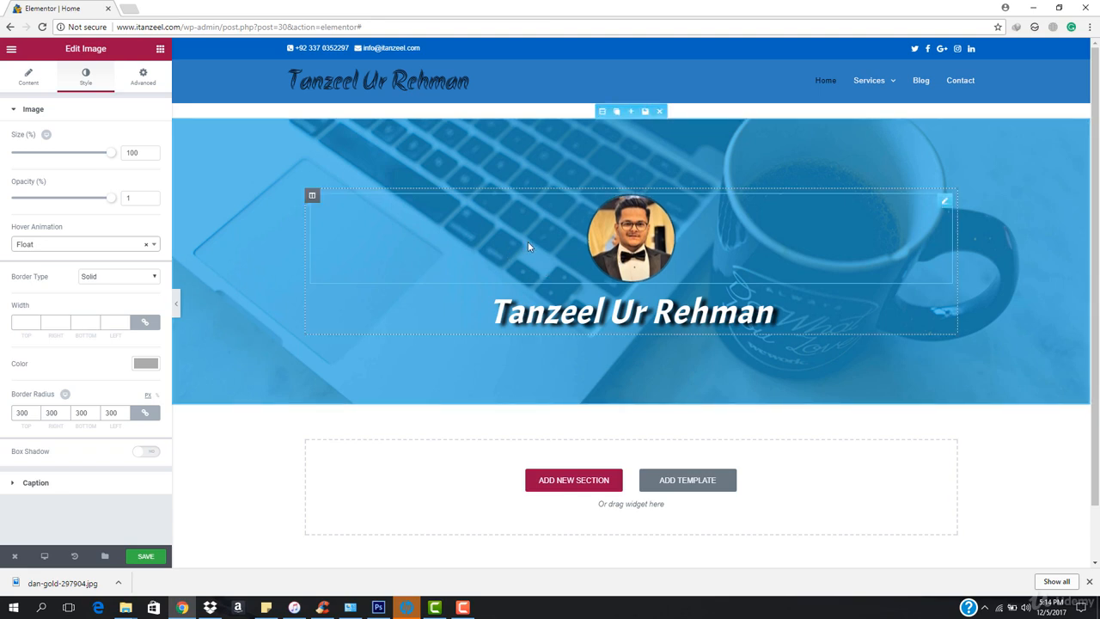
click(176, 305)
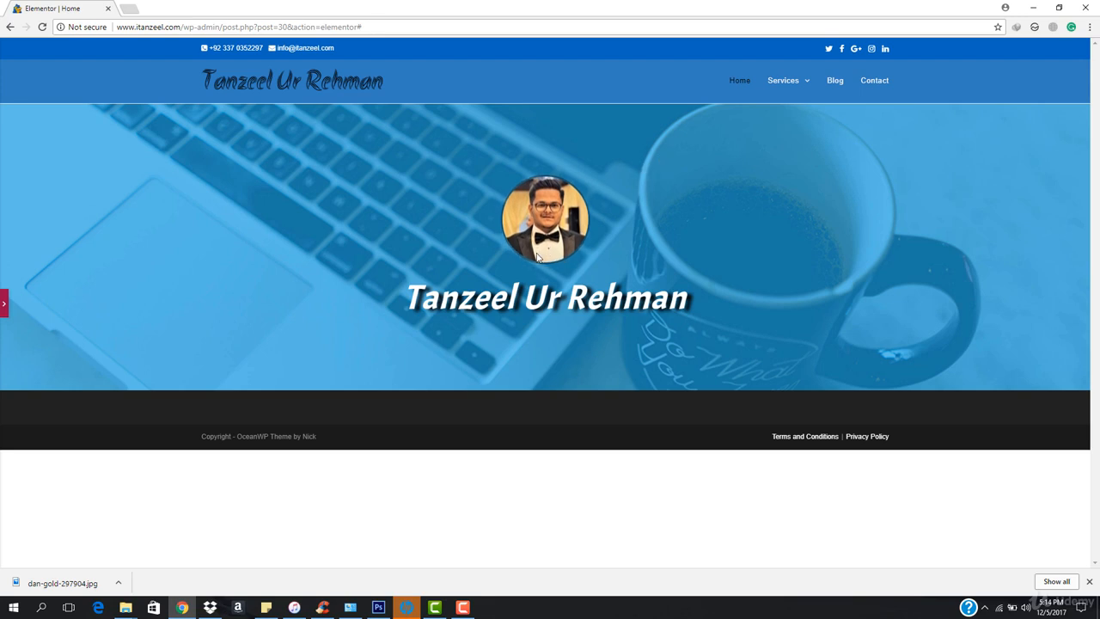
click(4, 308)
Step: Try the Skew and Buzz hover animations on the portrait image
click(78, 247)
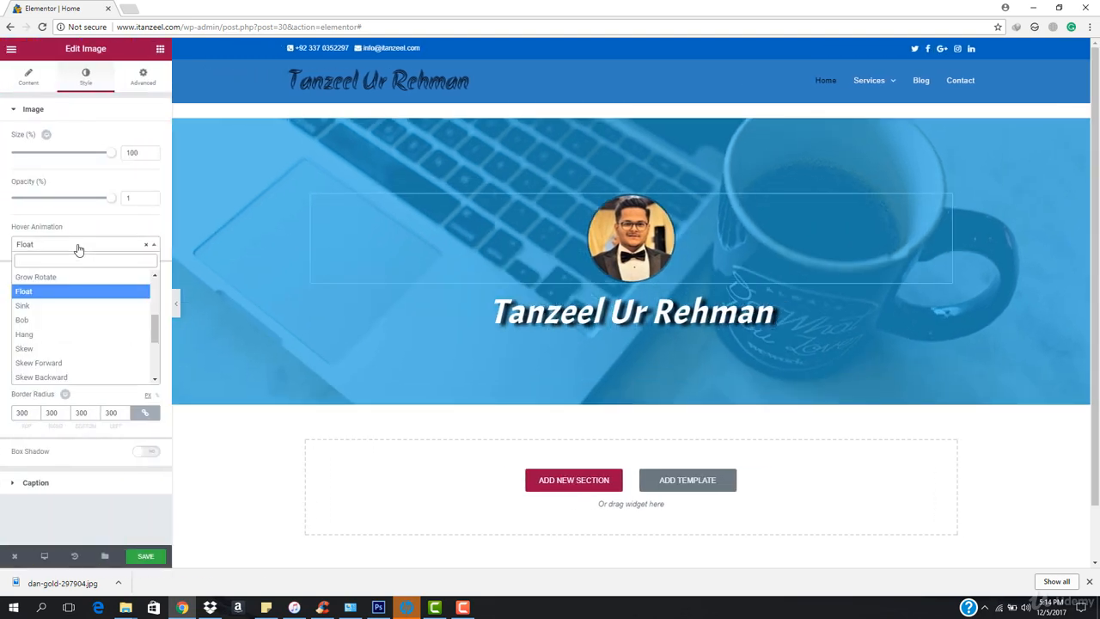
click(63, 347)
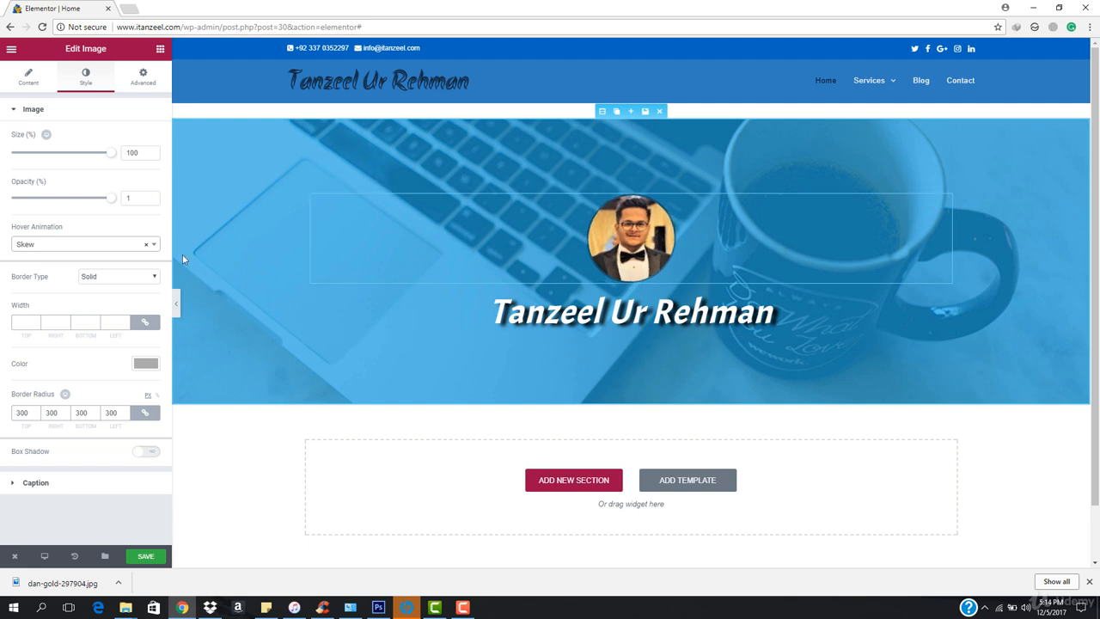
click(123, 246)
scroll(91, 377, down, 2)
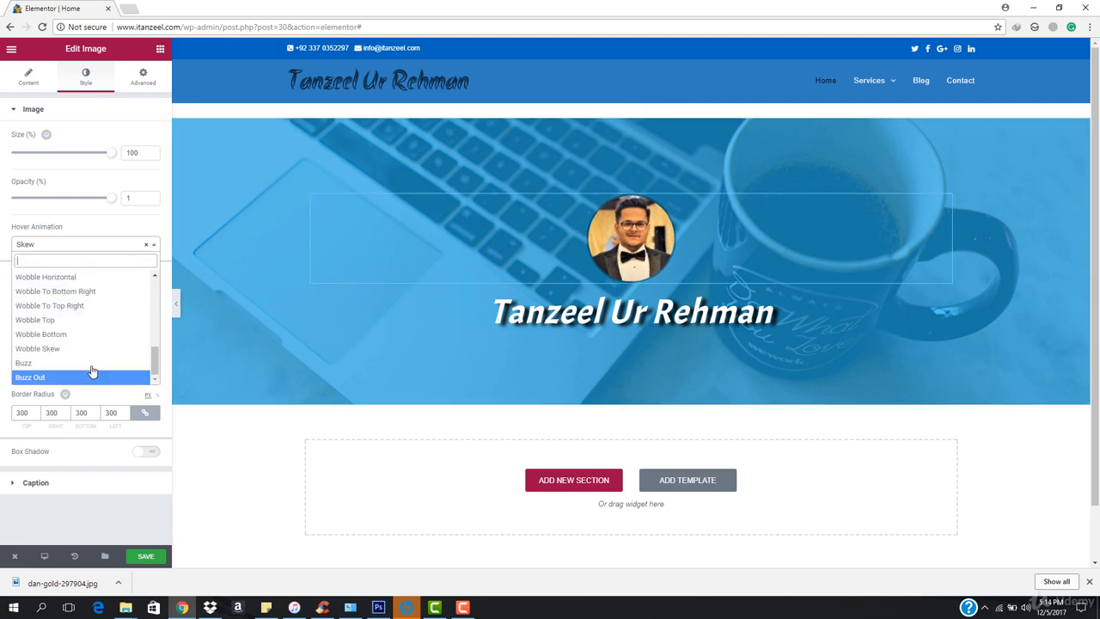
click(82, 361)
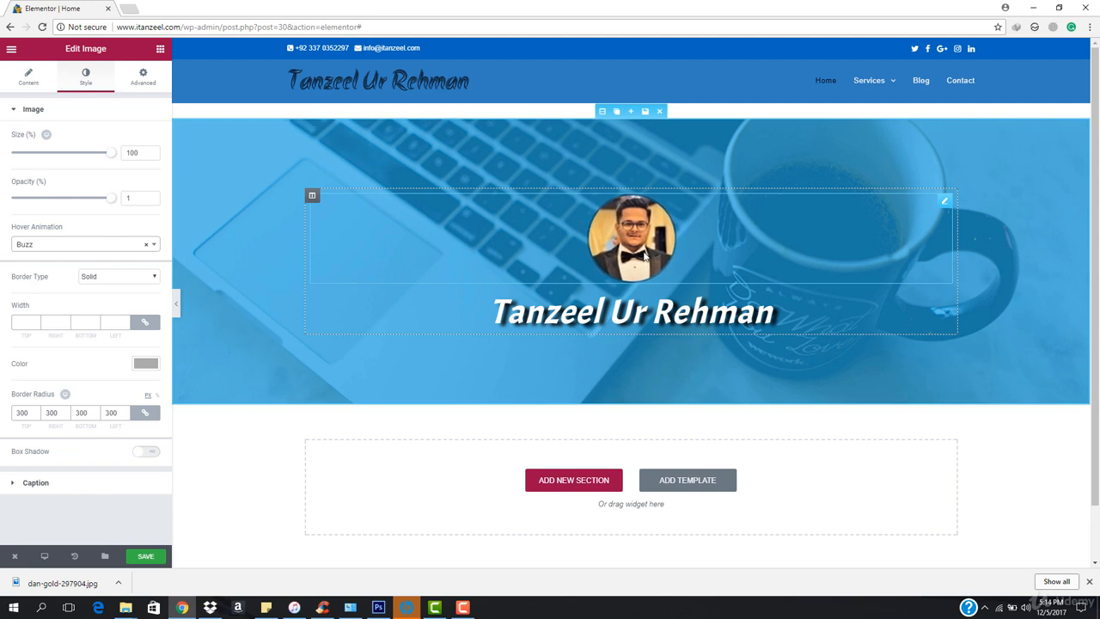
Step: Set the portrait image's hover animation to Float and save the page
click(108, 247)
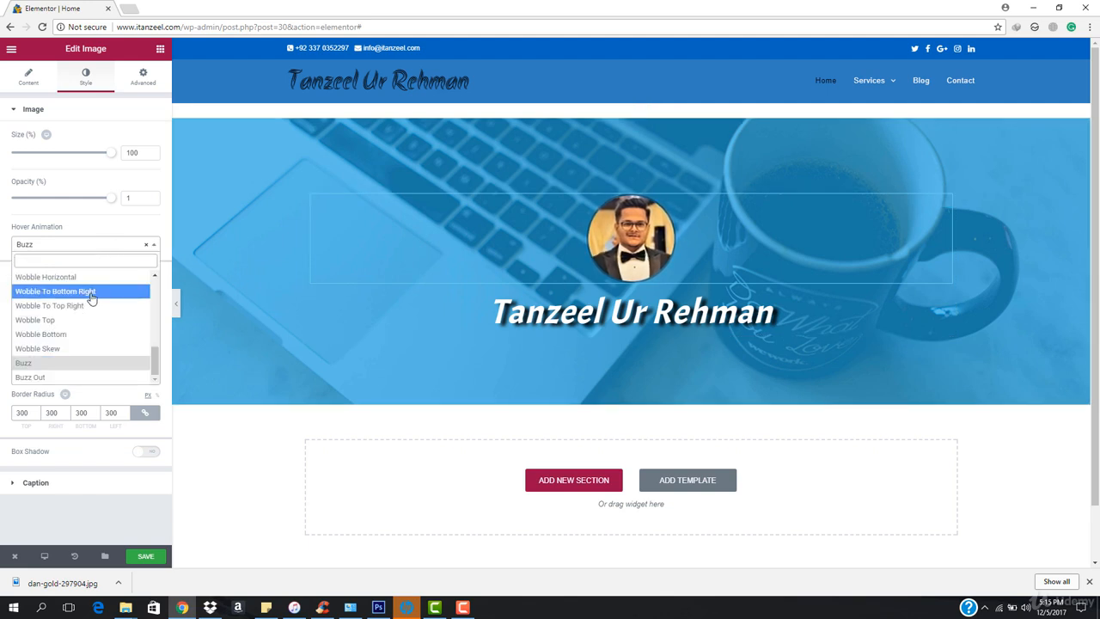
scroll(89, 296, up, 3)
click(89, 279)
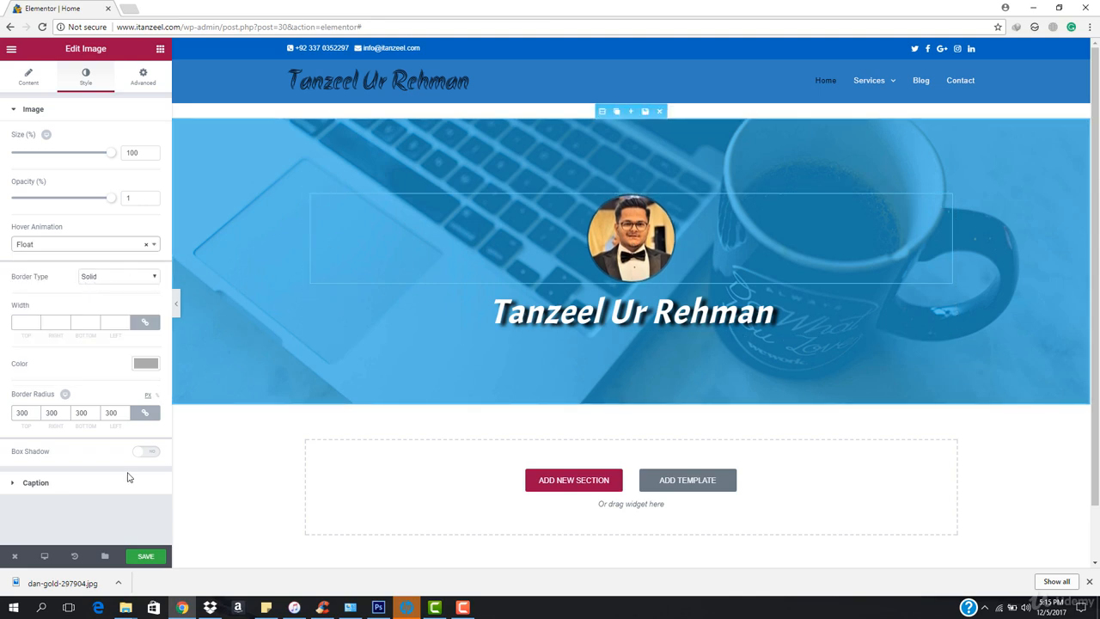
click(147, 558)
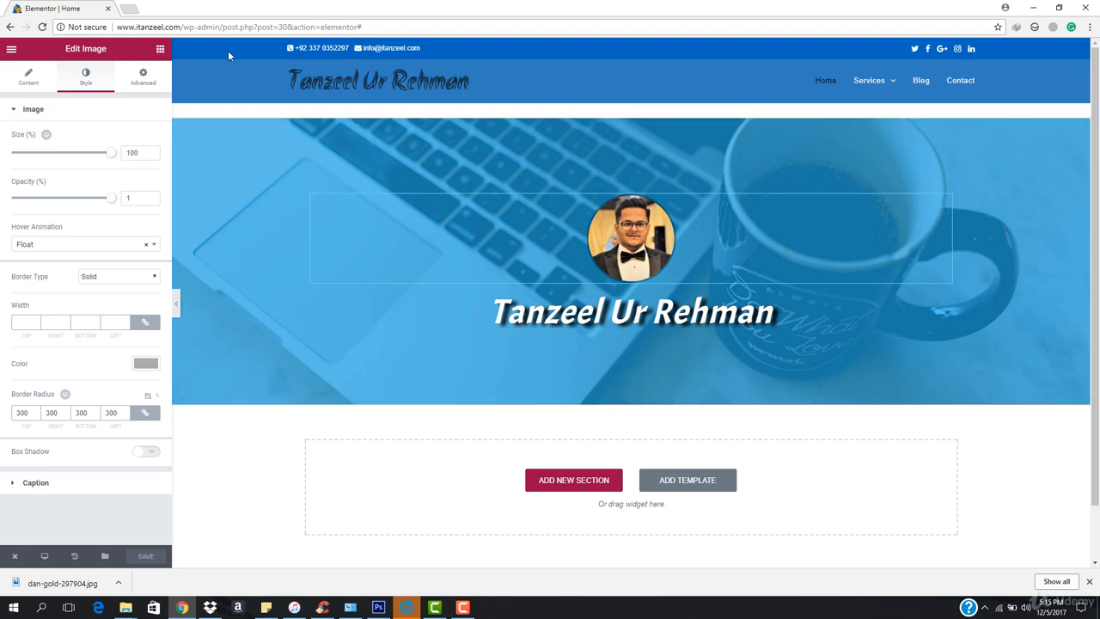
Step: Add a Text Editor widget below the hero heading and replace its placeholder with "WordPress Developer and SEO Expert"
click(159, 50)
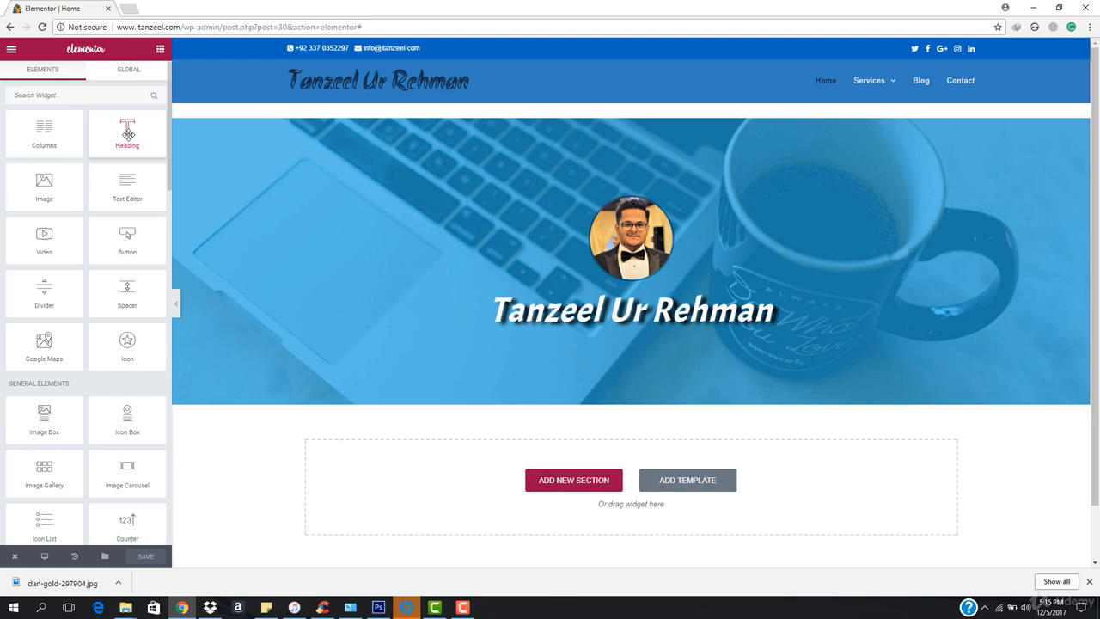
drag(129, 191, 682, 321)
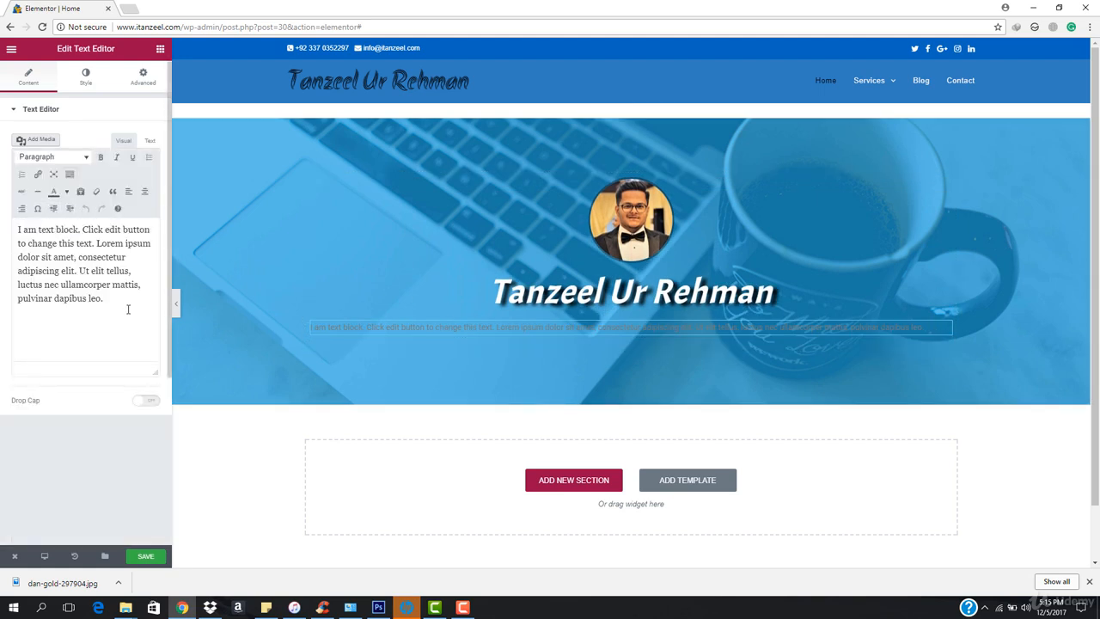
triple_click(128, 309)
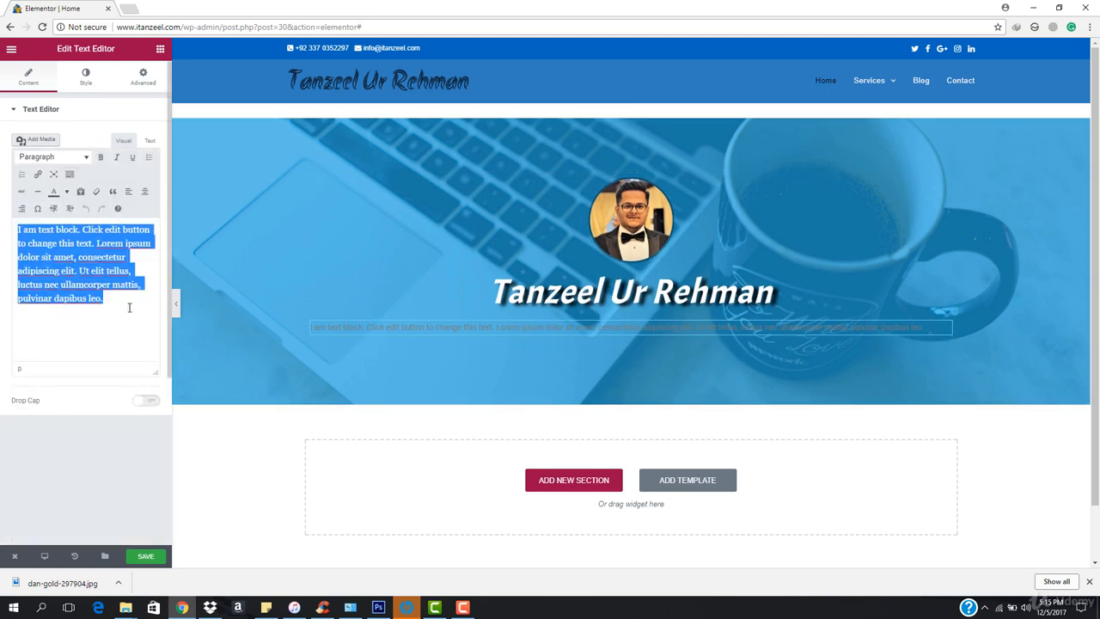
text(Web Develop)
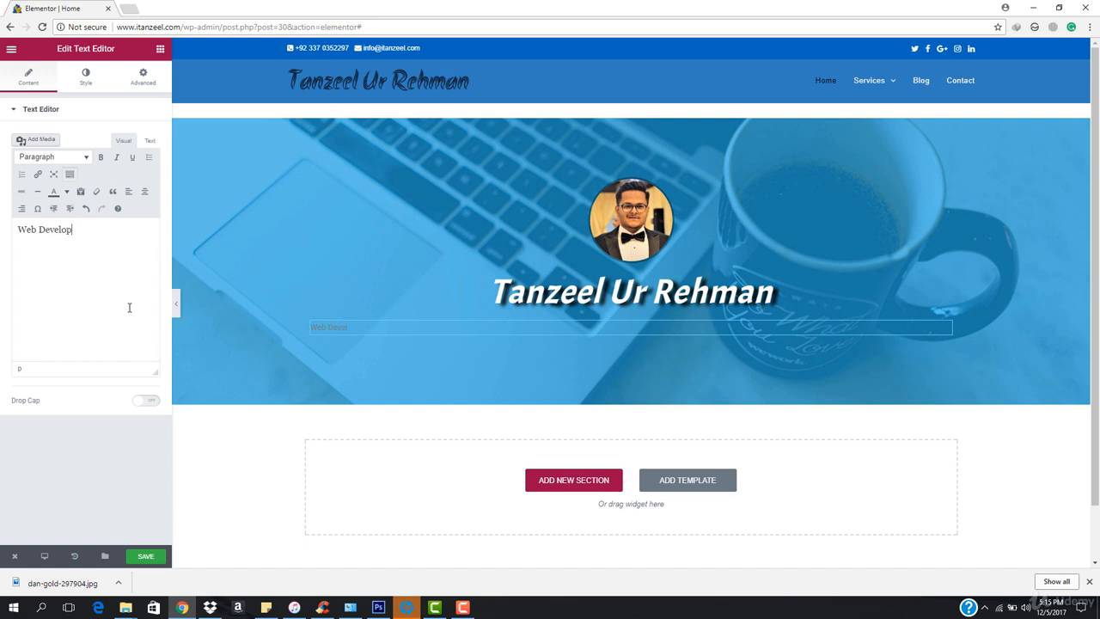
triple_click(129, 308)
text(WordPress)
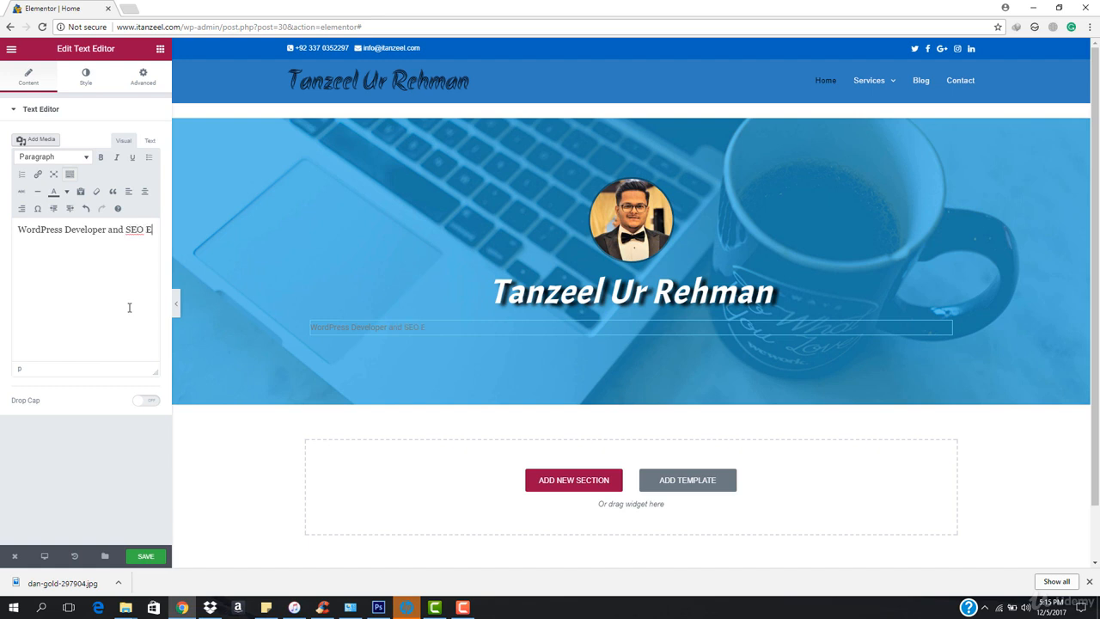
text(Developer and SEO Expert)
Step: Centre the tagline text under the heading and set its text colour to #f7f7f7
click(84, 78)
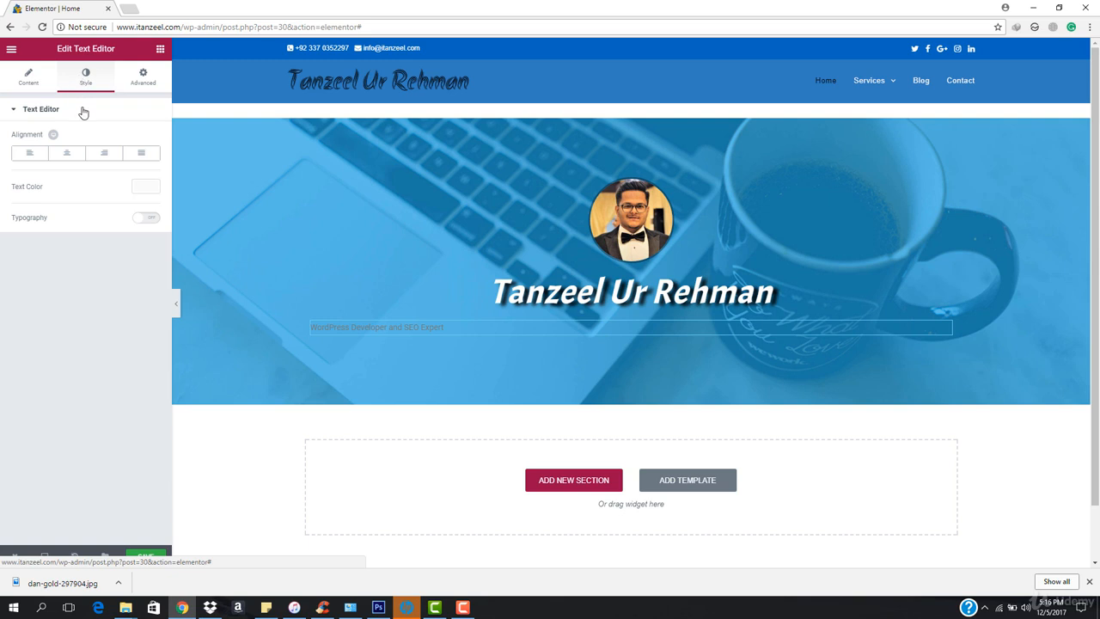
click(68, 154)
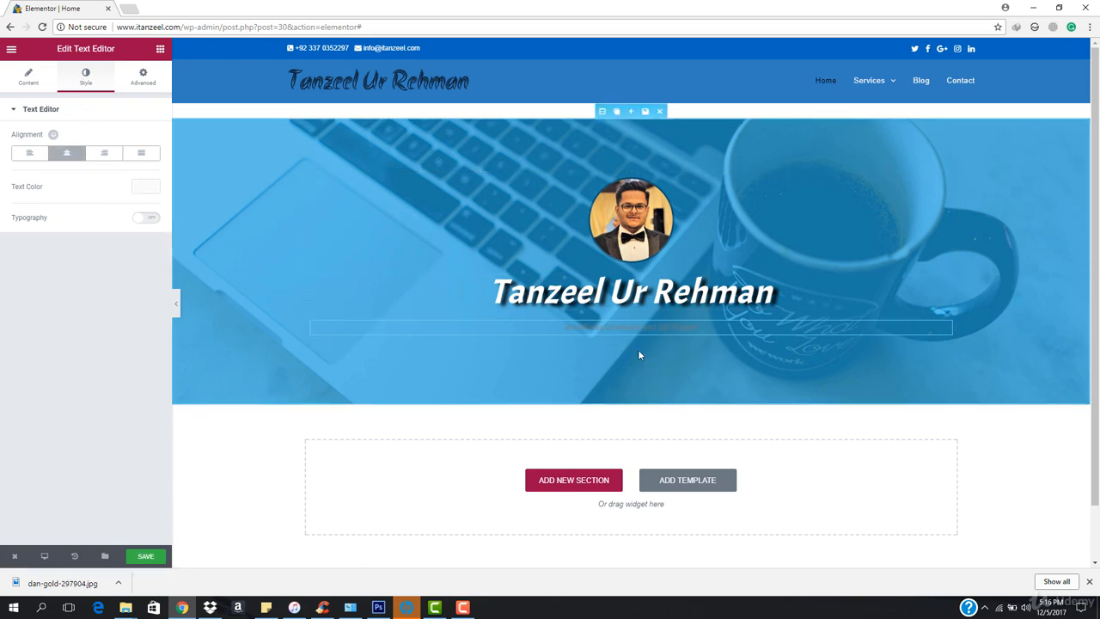
click(147, 190)
click(118, 323)
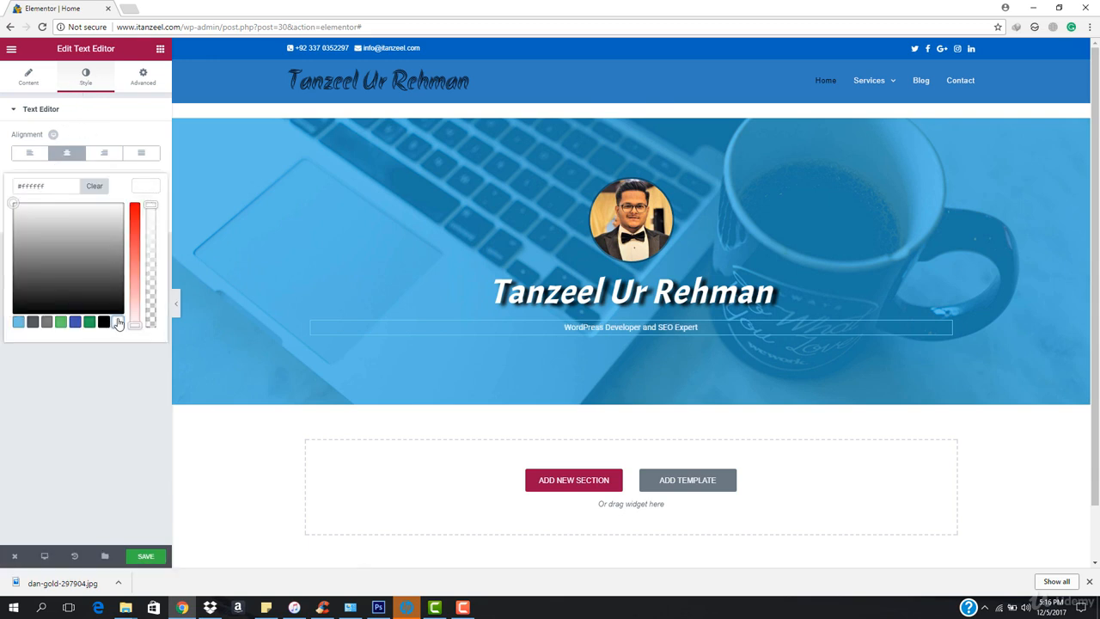
drag(19, 219, 17, 206)
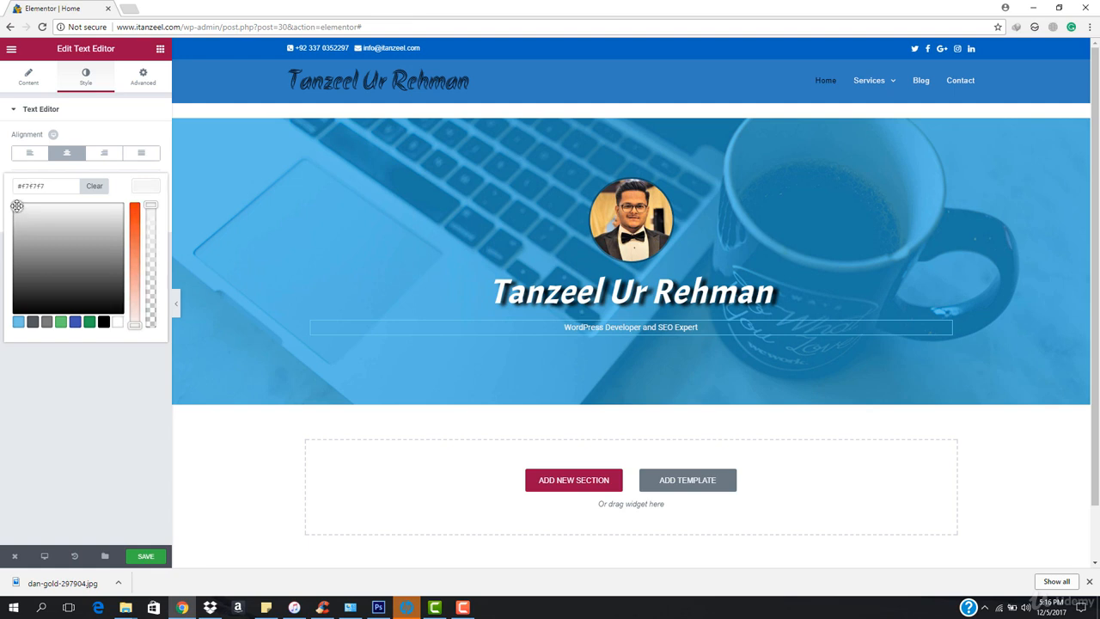
click(149, 190)
Step: Turn on custom typography for the tagline, with a font size of 18 px and the Open Sans family
click(152, 221)
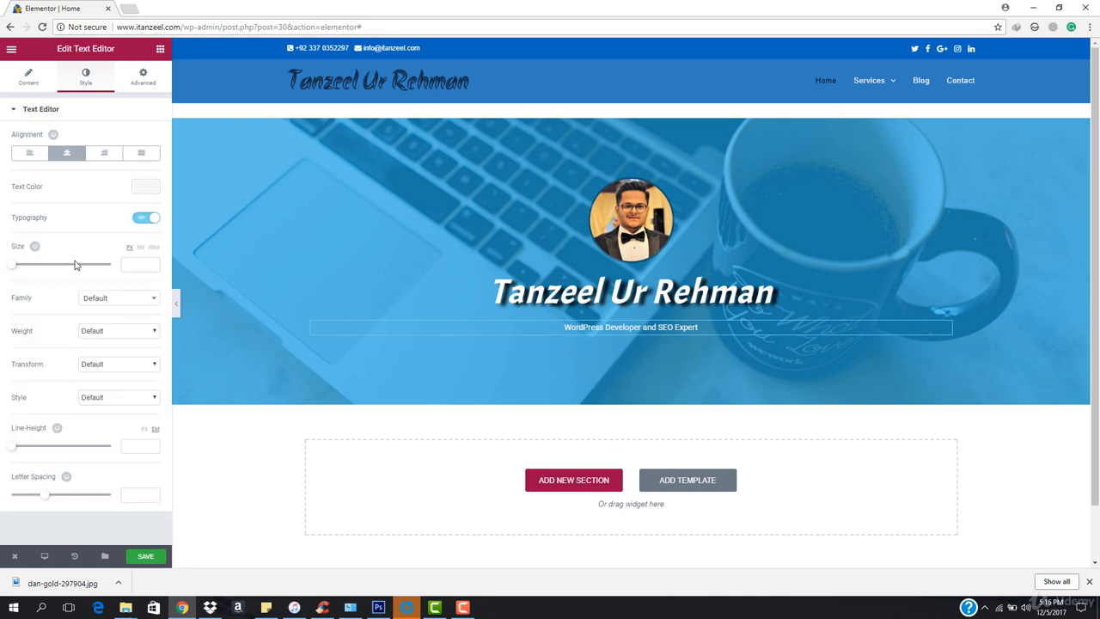
drag(8, 269, 19, 269)
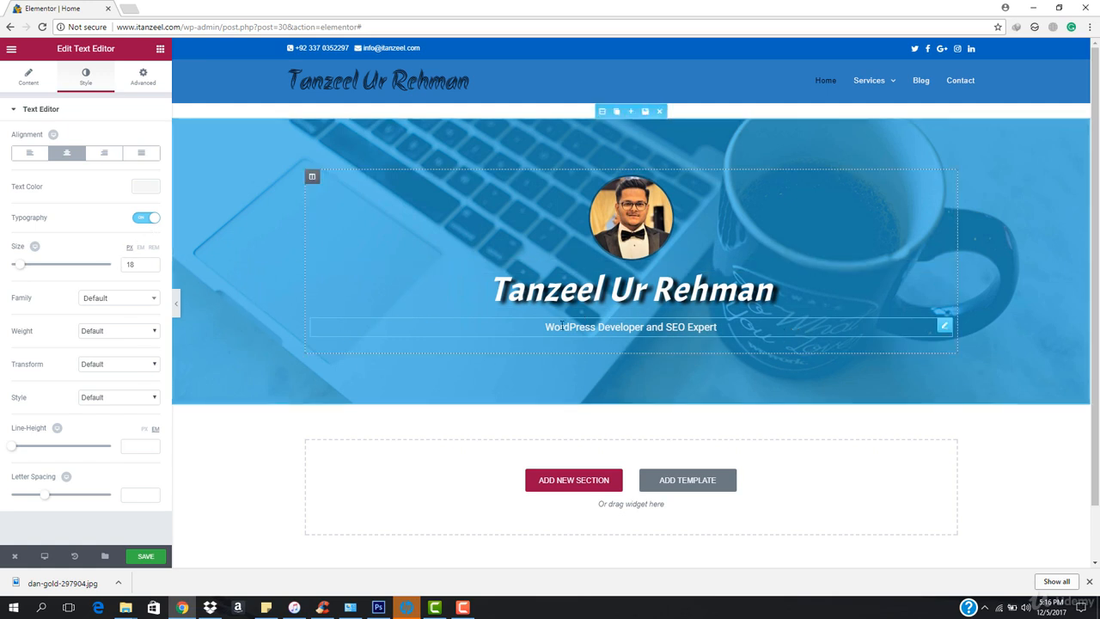
click(109, 299)
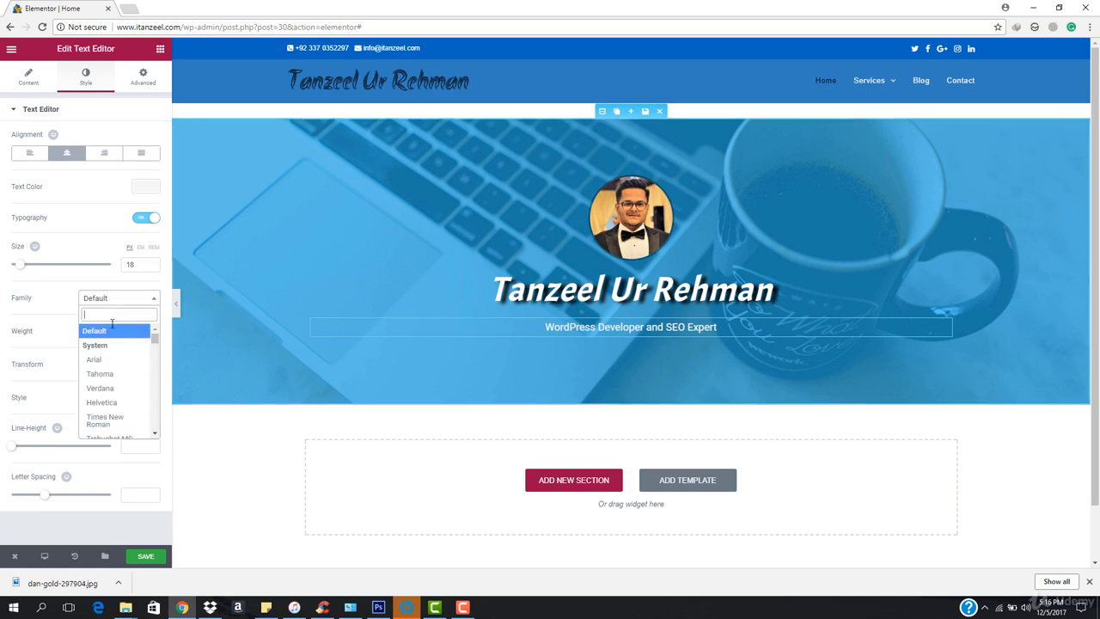
text(open)
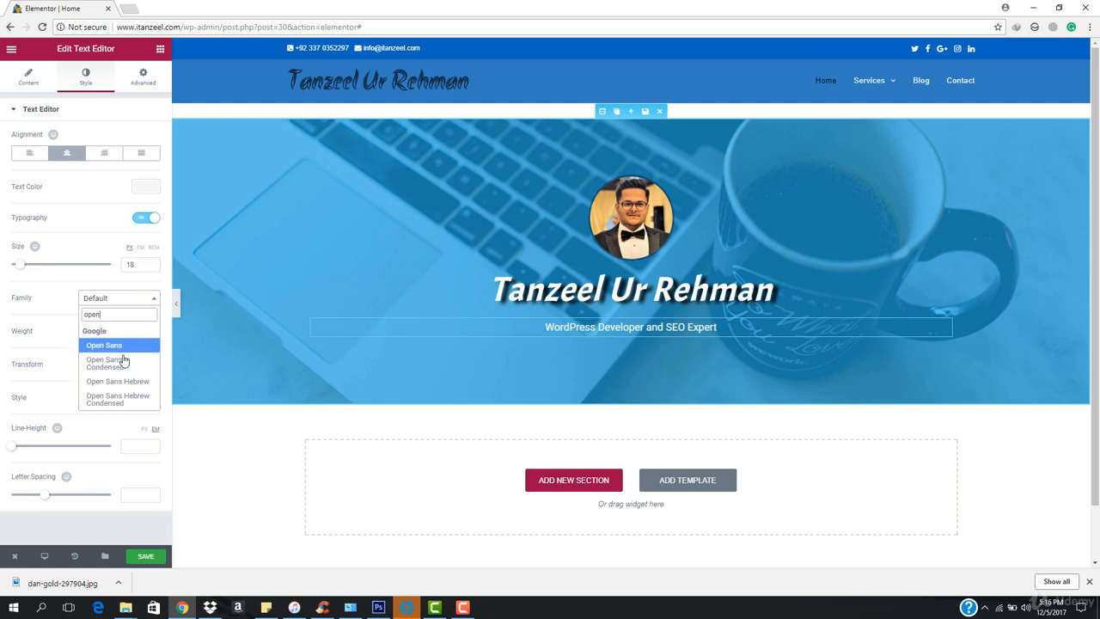
click(120, 346)
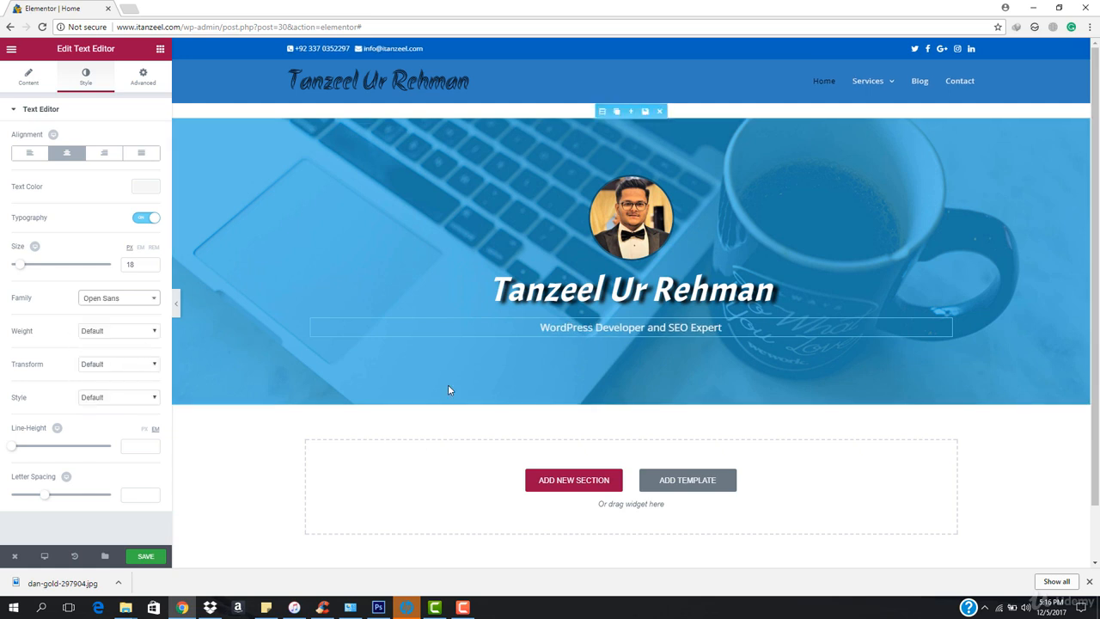
Step: Set the tagline's font weight to 300 and choose Default as its font style
click(117, 336)
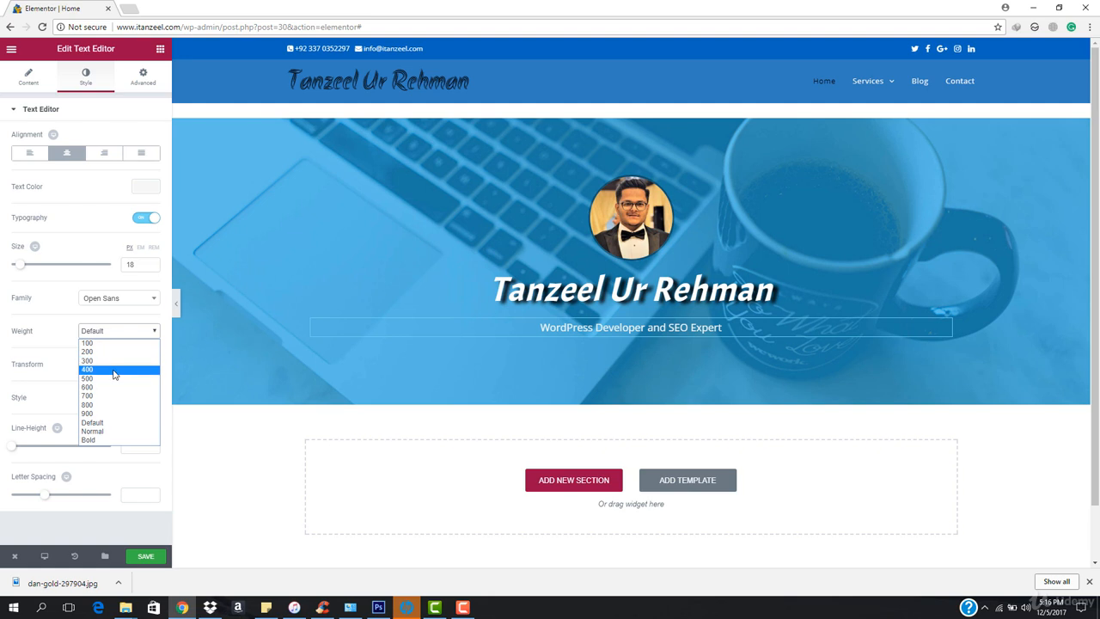
click(116, 369)
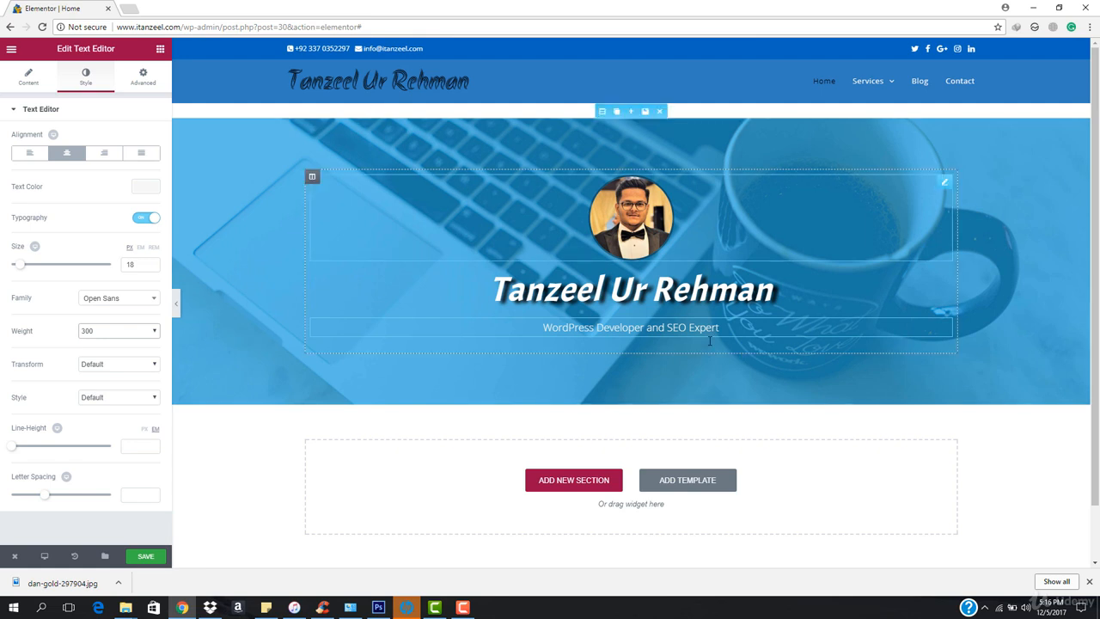
click(121, 401)
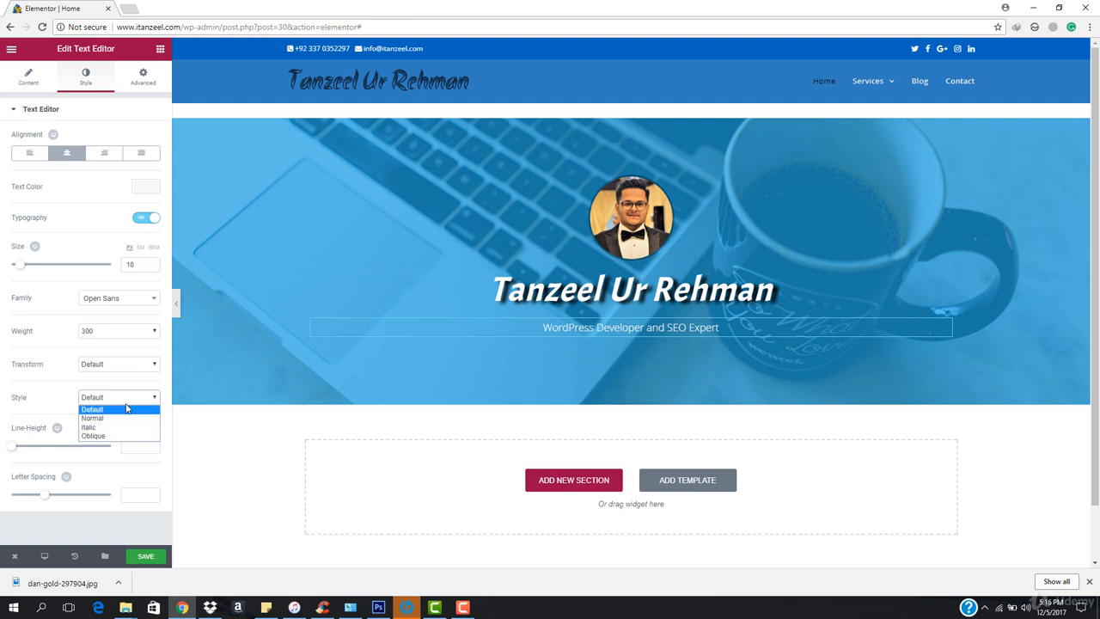
click(125, 414)
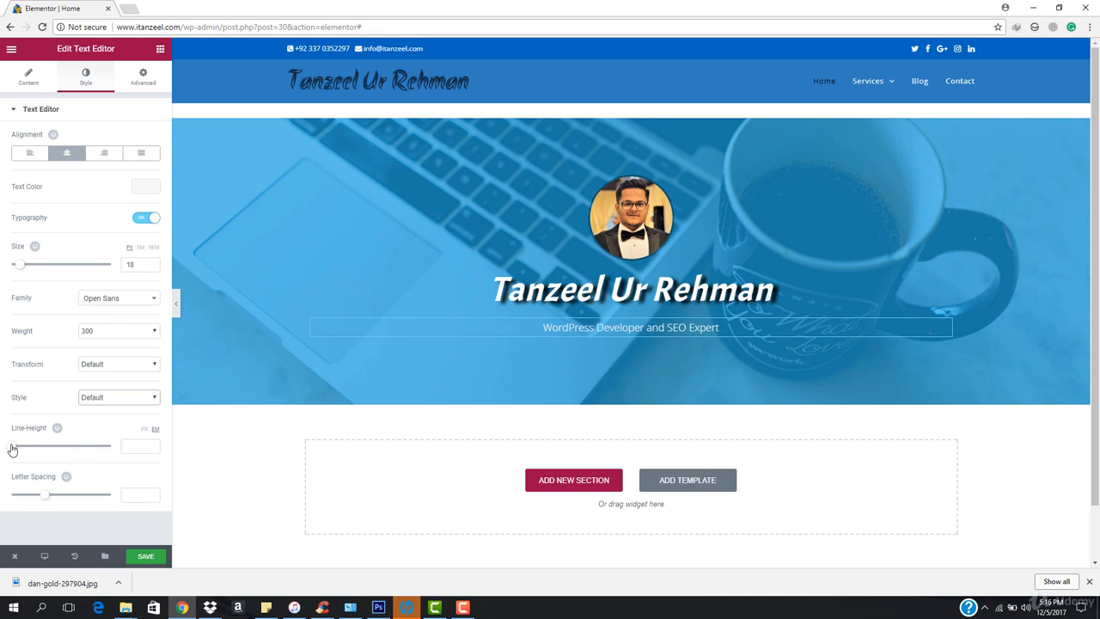
Step: Adjust the tagline's line height, trying 1.1 em and settling on 1.8 em, and preview the page without the editing panel for each value
mouse_move(12, 448)
mouse_down()
mouse_move(2, 444)
mouse_move(52, 449)
mouse_move(22, 447)
mouse_up()
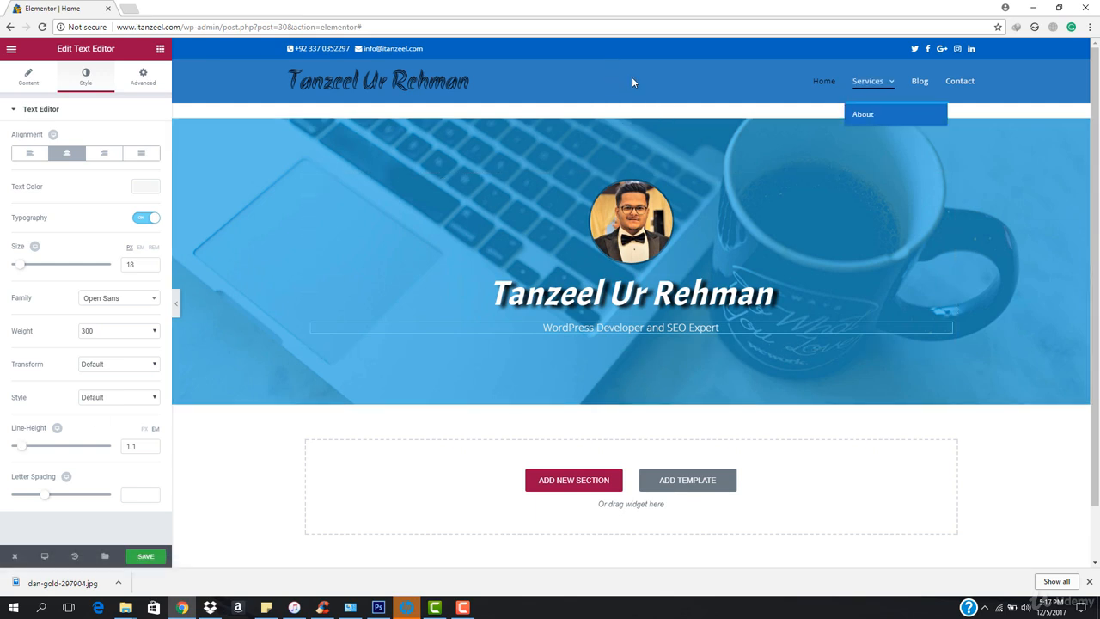
click(175, 302)
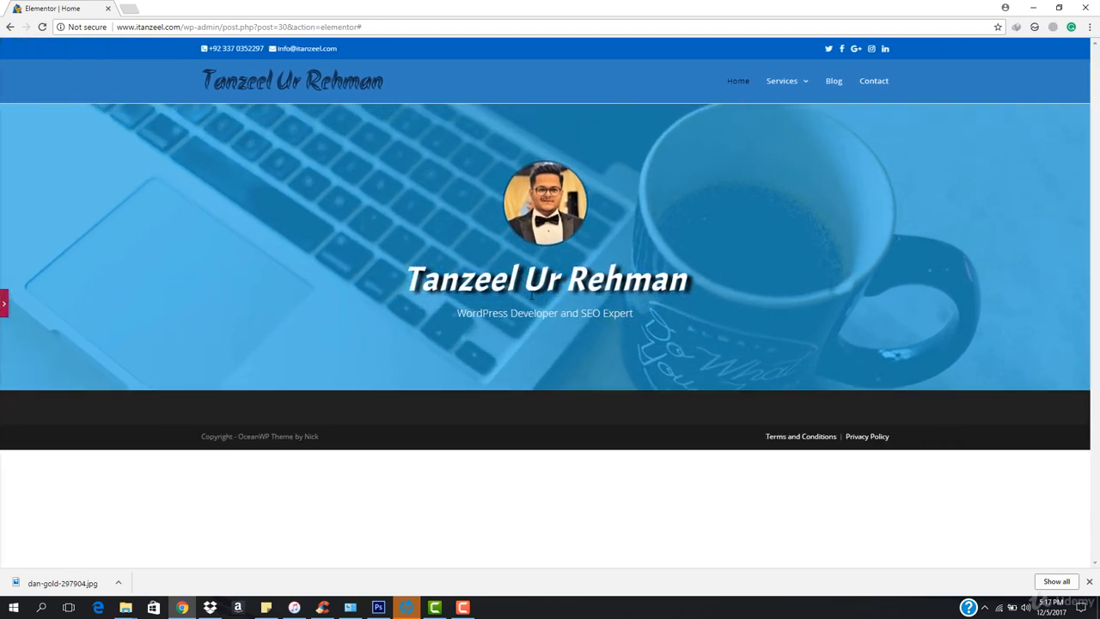
click(4, 301)
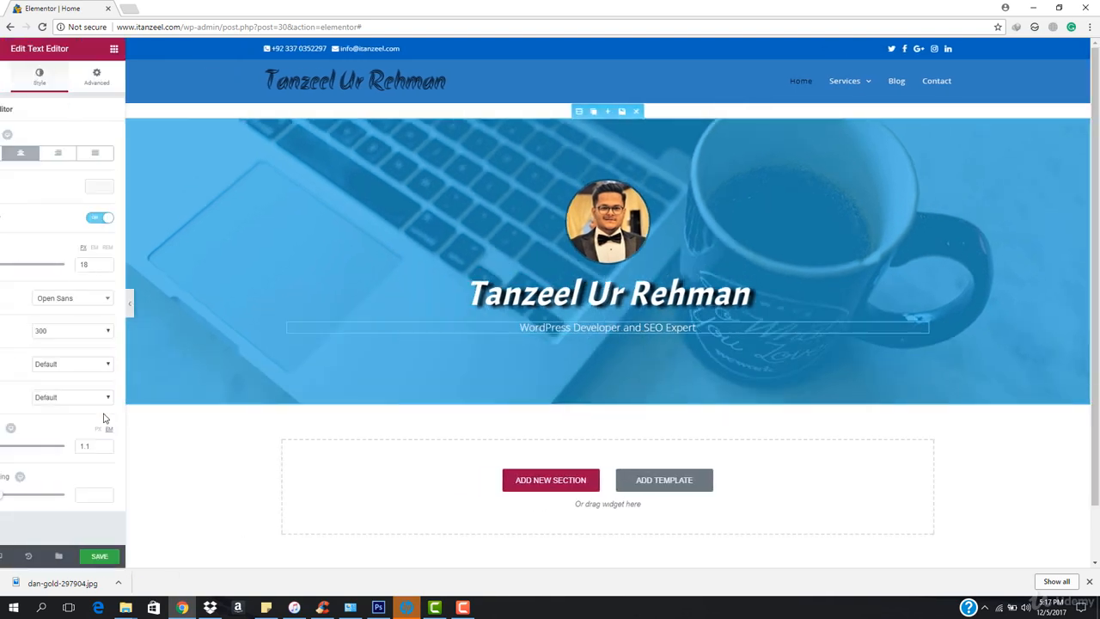
drag(25, 451, 31, 451)
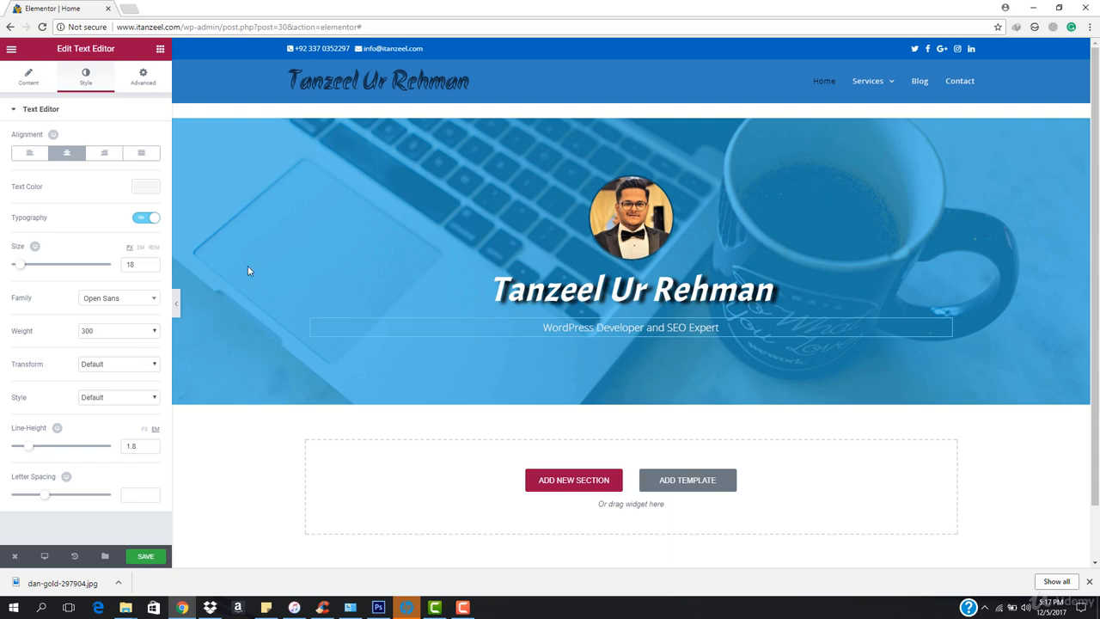
click(176, 302)
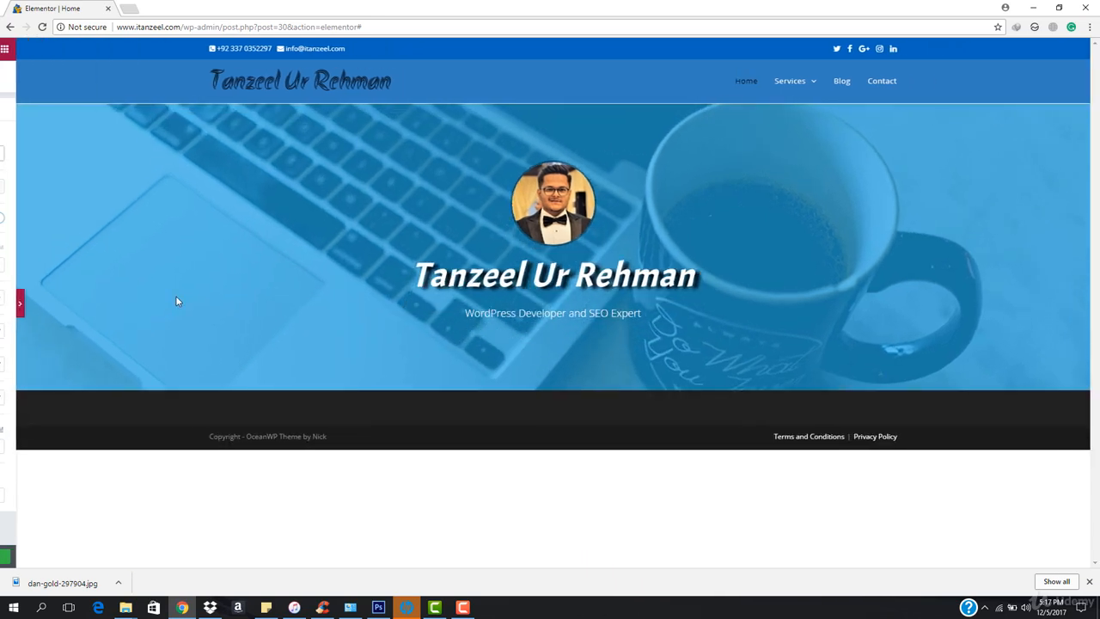